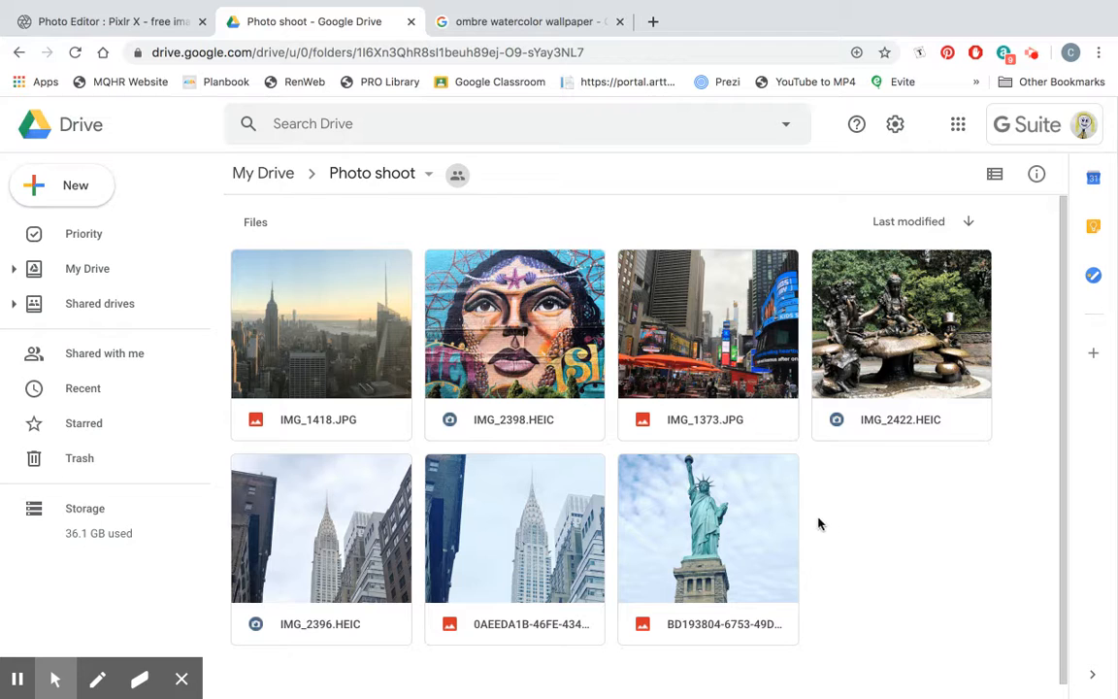
Step: Open the skyline photo IMG_1418.JPG from the Photo shoot folder and download it
click(355, 346)
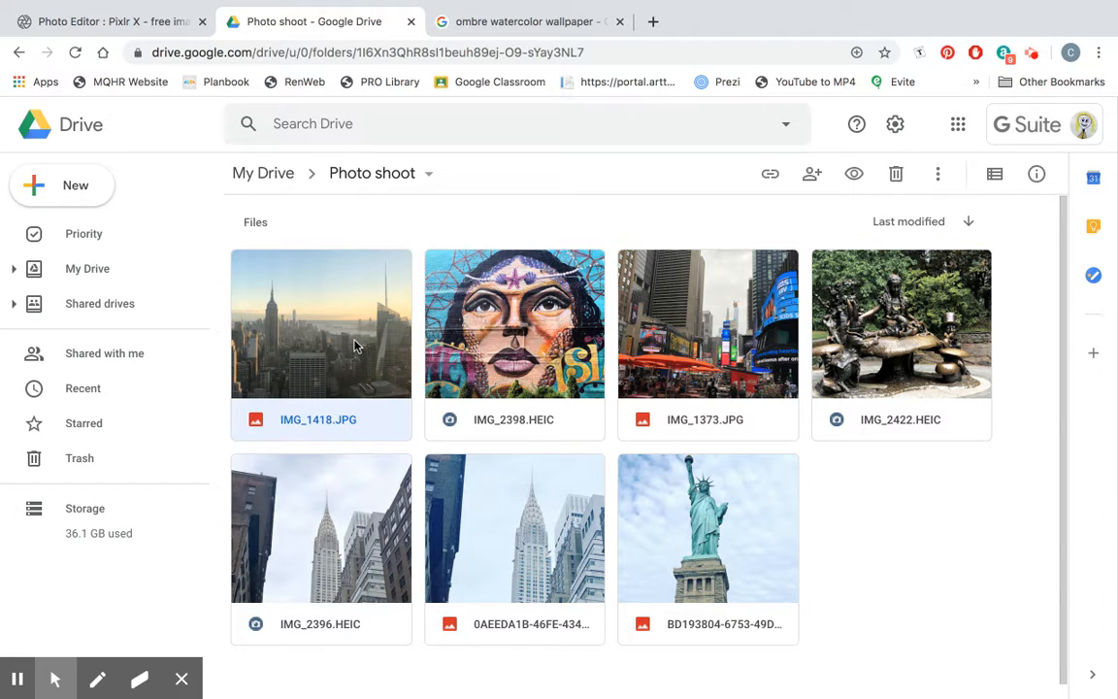
double_click(355, 346)
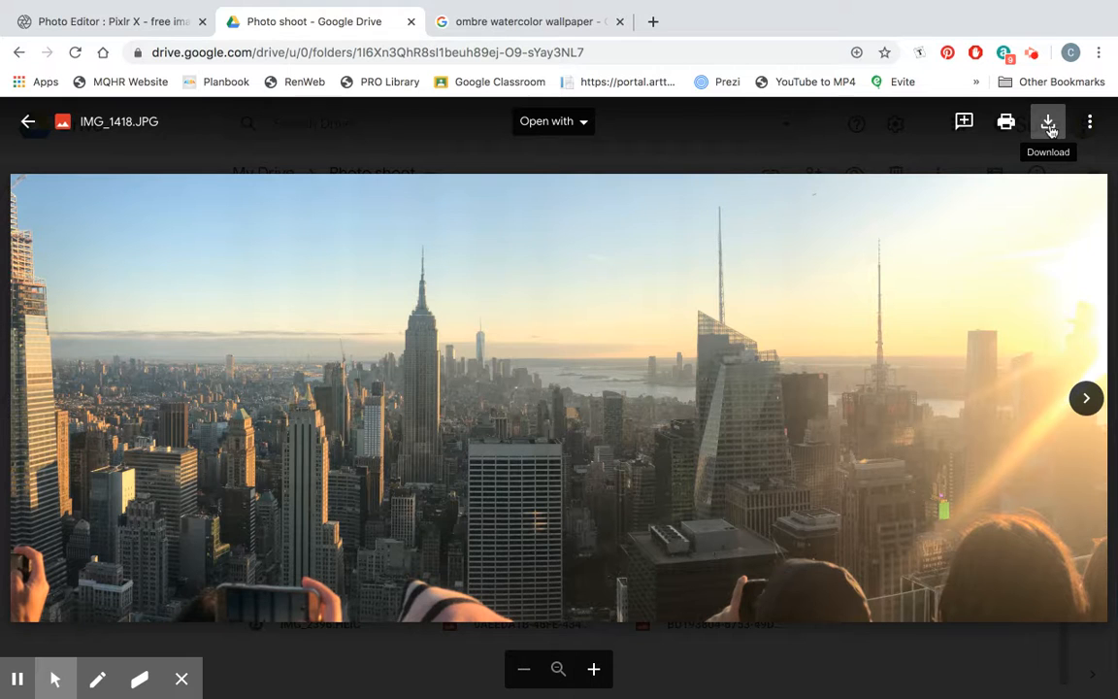
click(1051, 129)
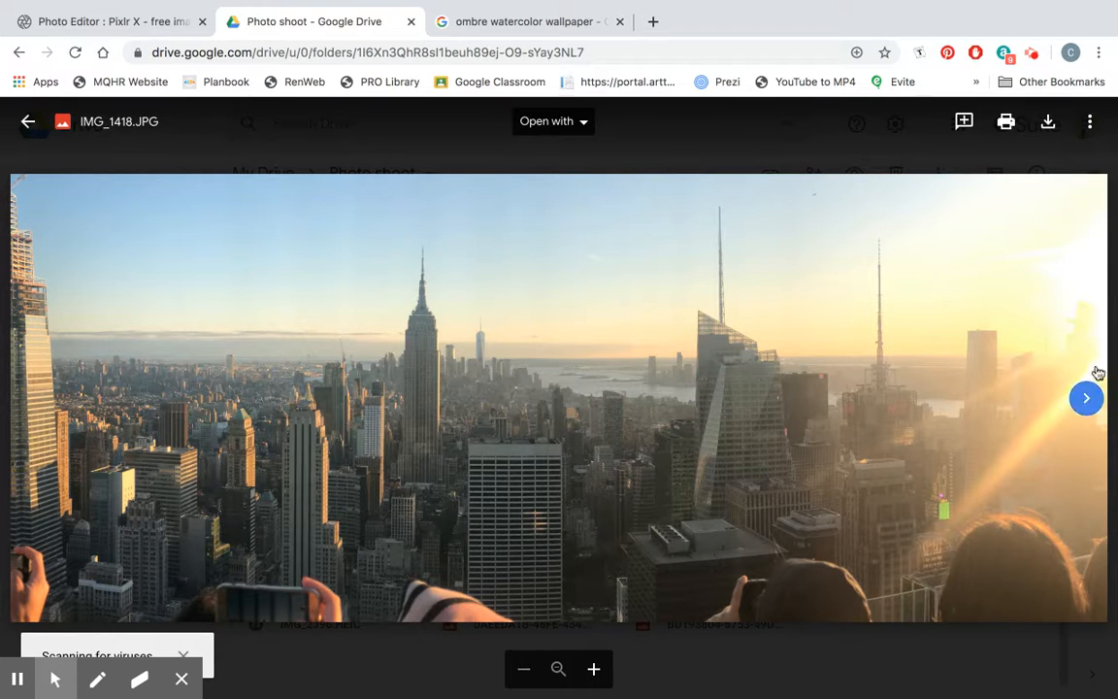
click(15, 689)
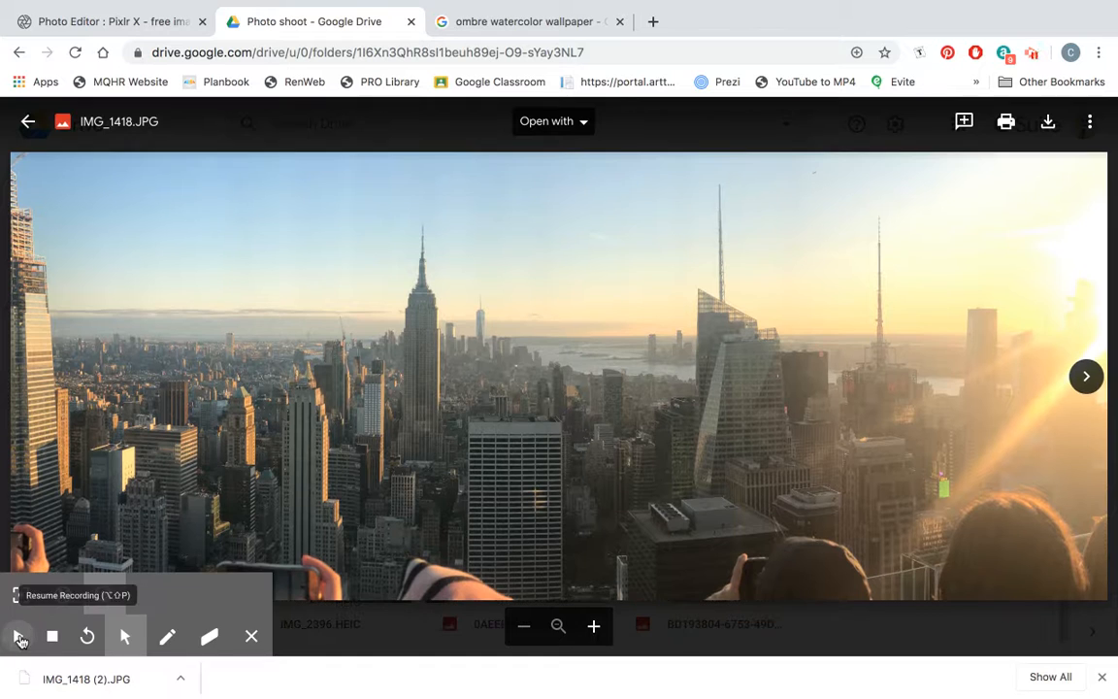
click(20, 634)
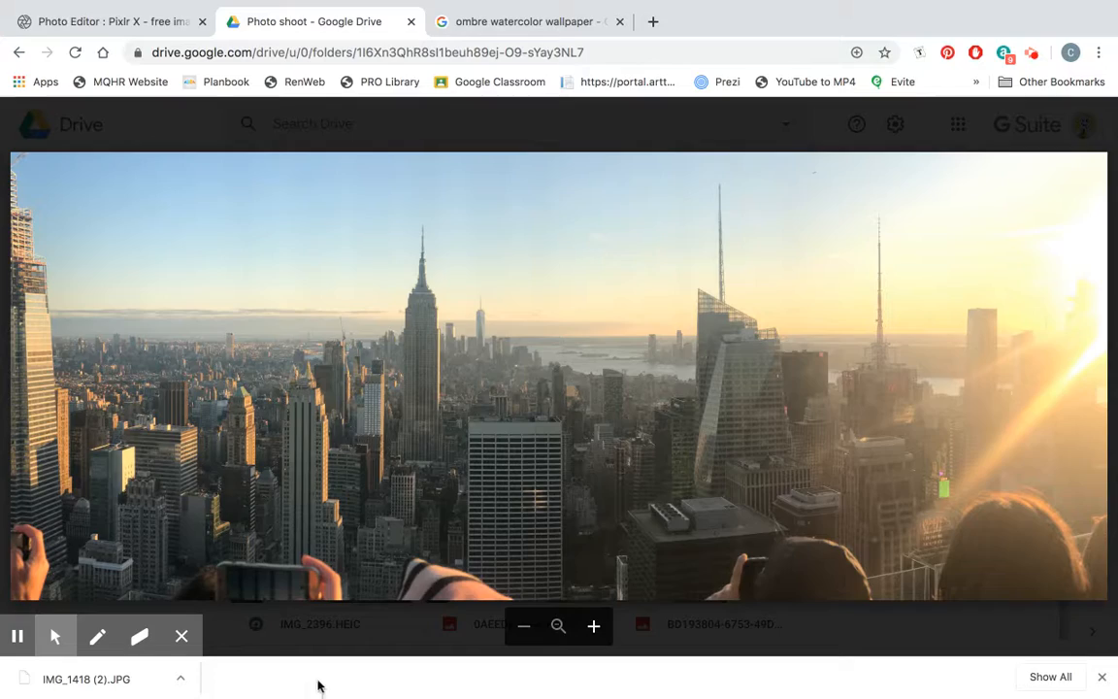
Step: Open the downloaded IMG_1418 (2).JPG in Preview
scroll(280, 514, right, 3)
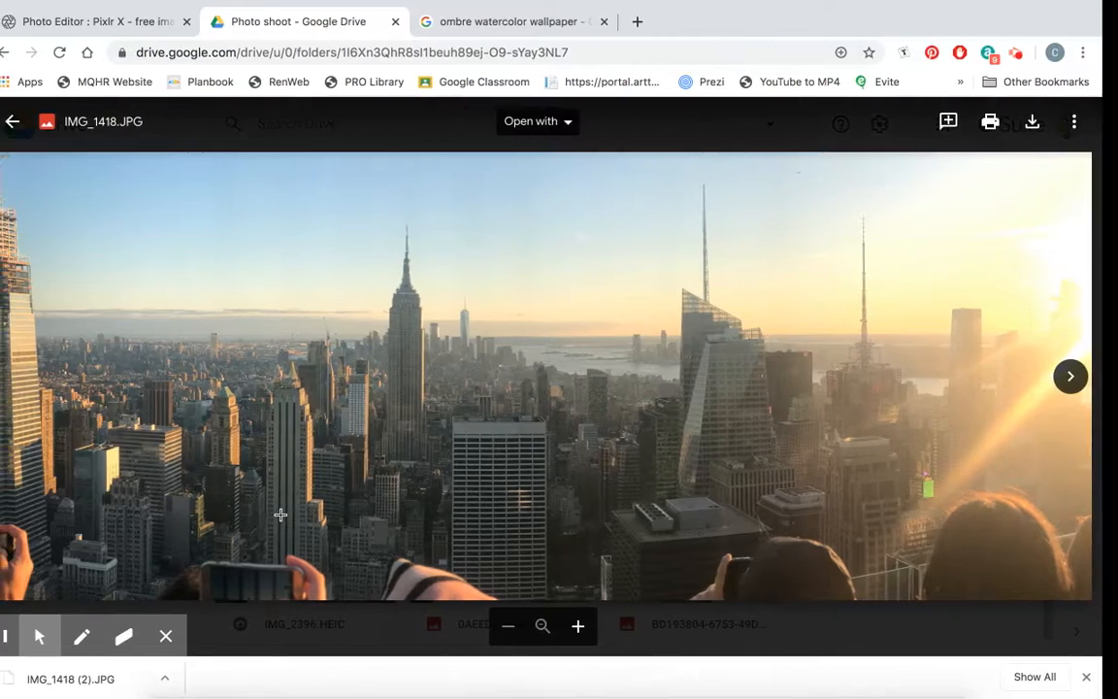
scroll(281, 515, left, 3)
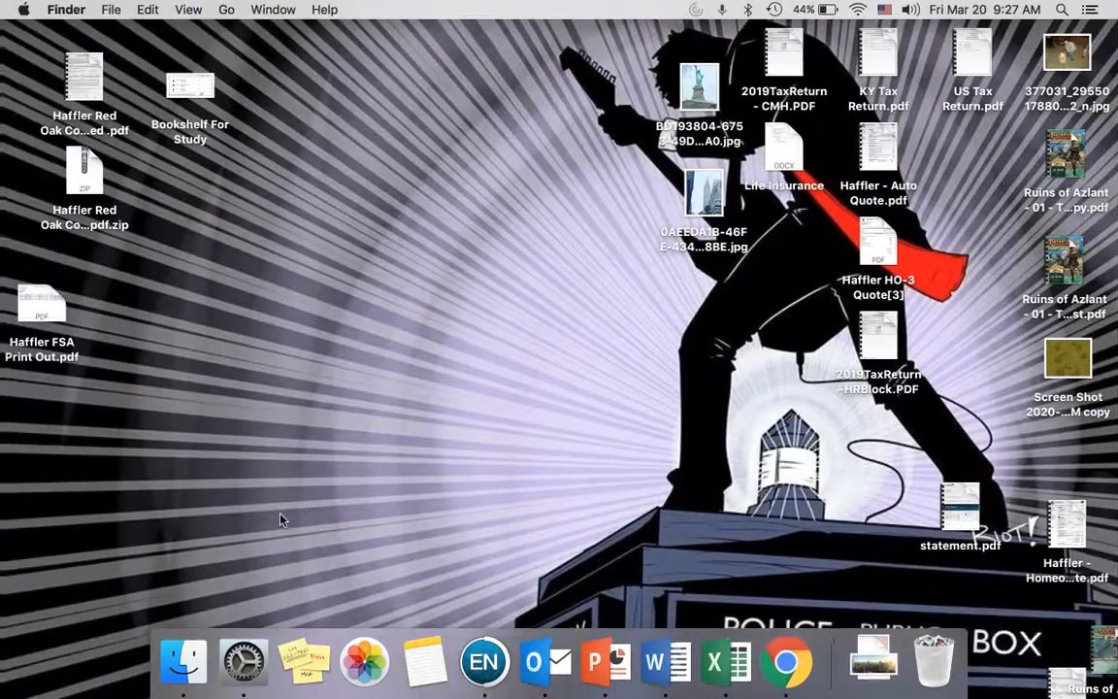
scroll(281, 521, right, 3)
click(78, 687)
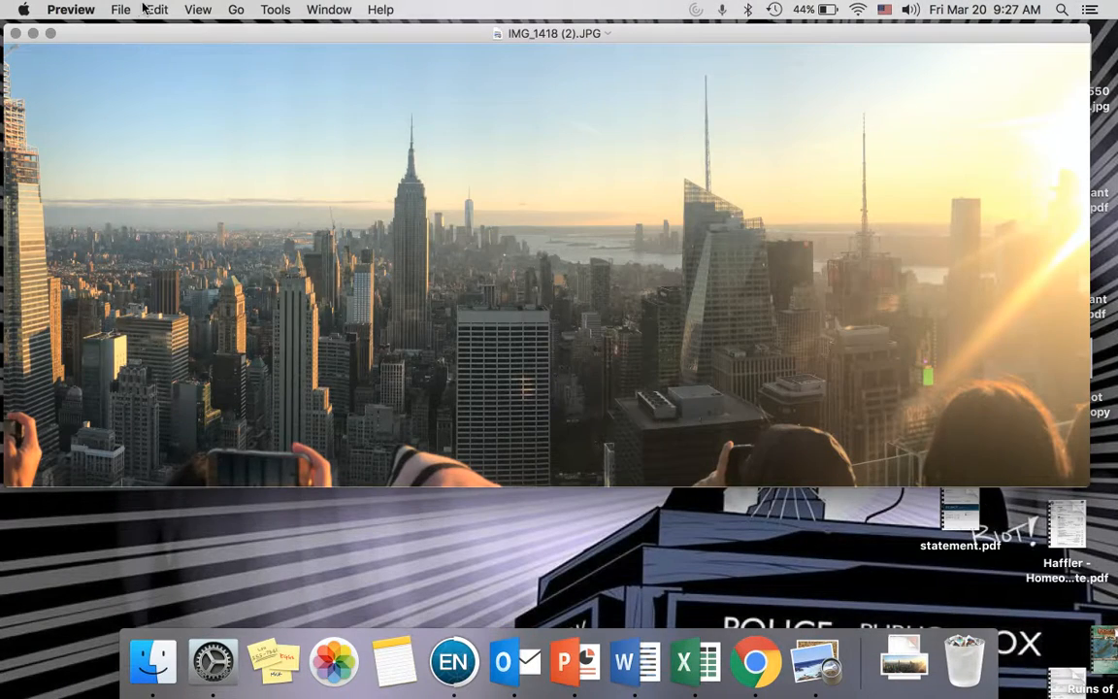
Step: Move IMG_1418 (2).JPG to the Desktop and close its window
click(127, 10)
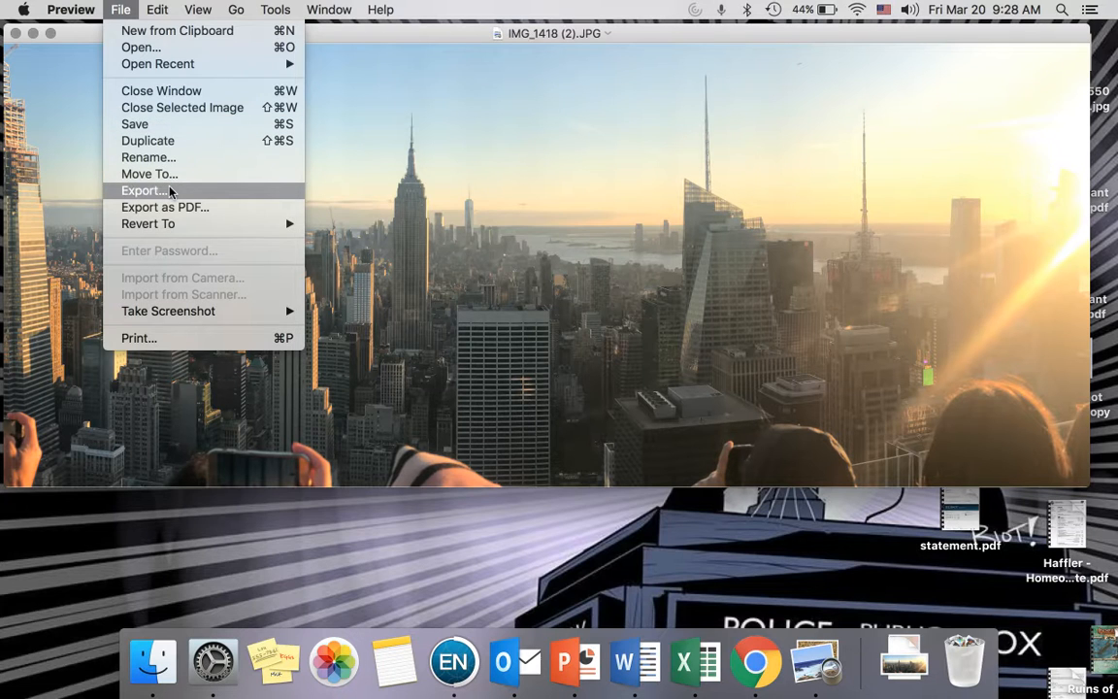
click(146, 174)
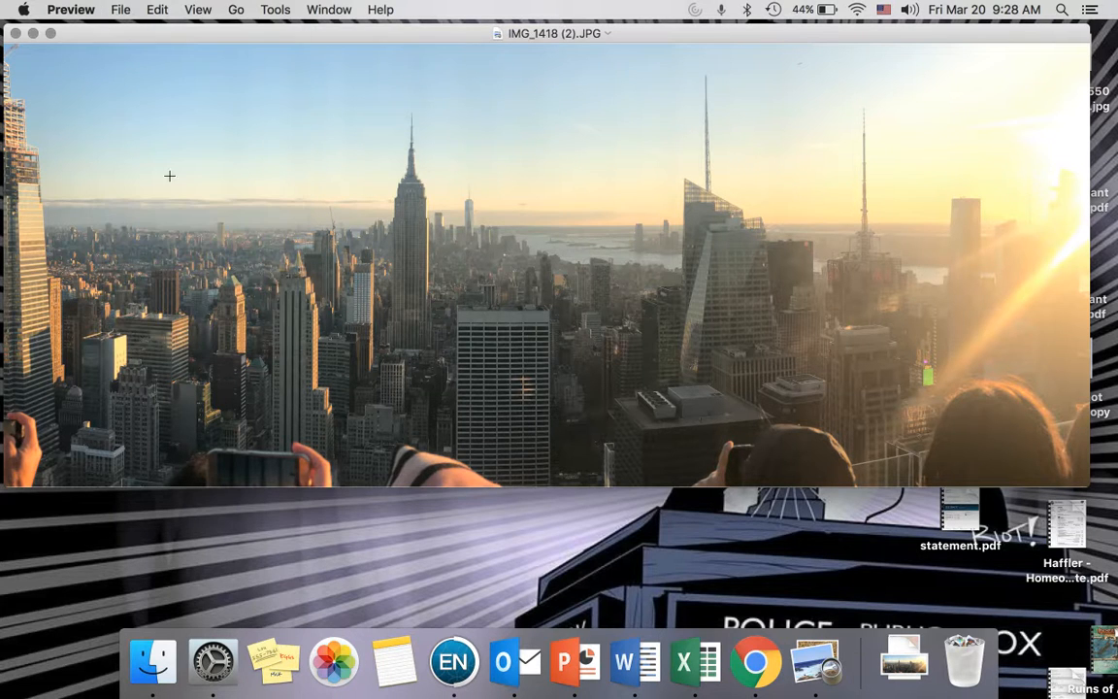
click(493, 74)
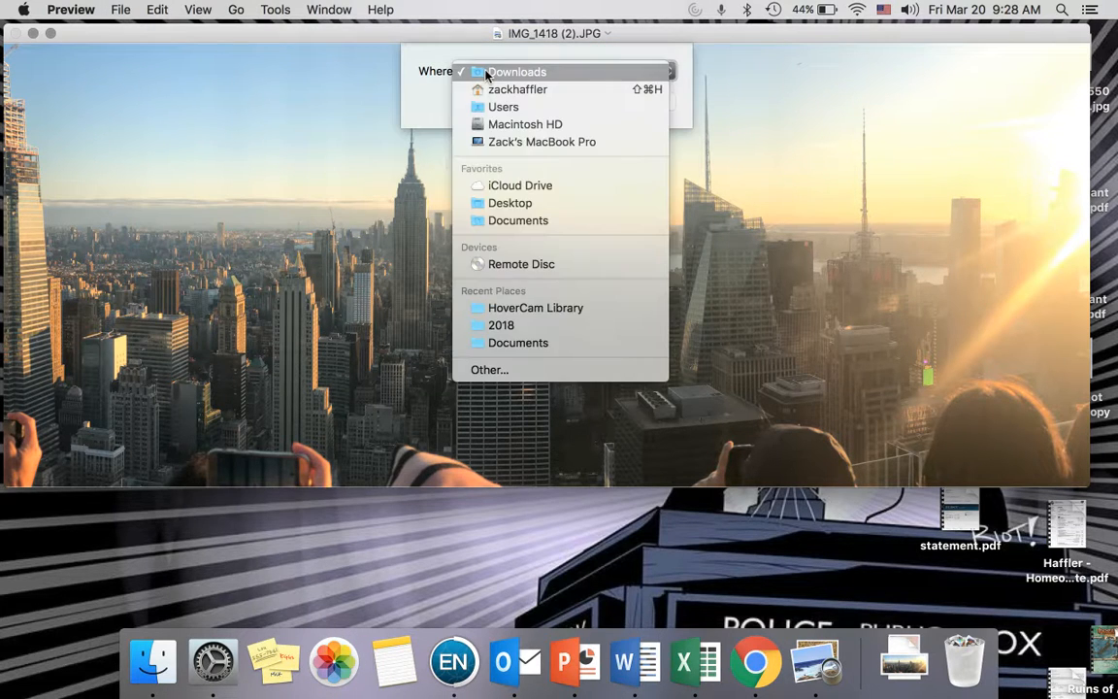
click(514, 203)
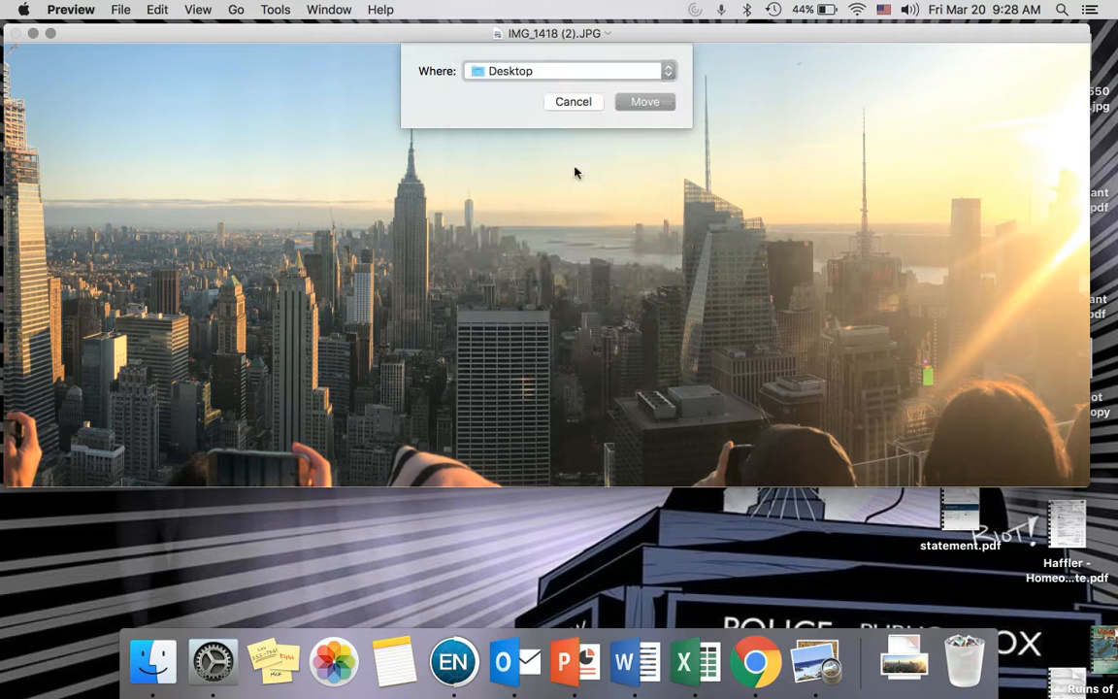
click(645, 102)
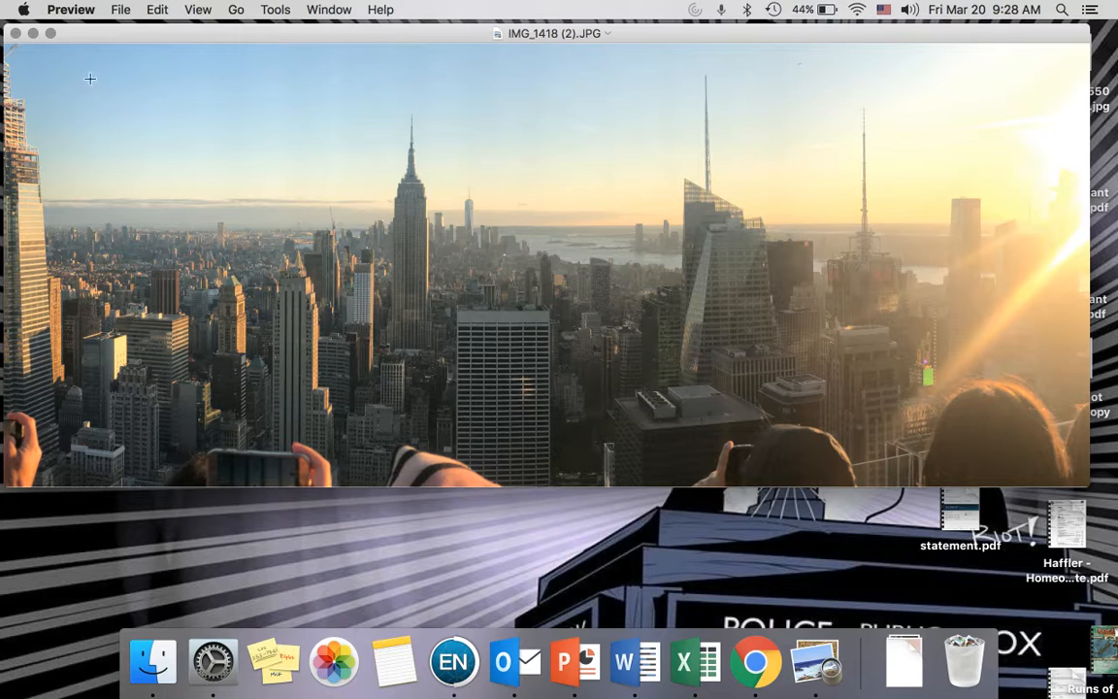
click(16, 33)
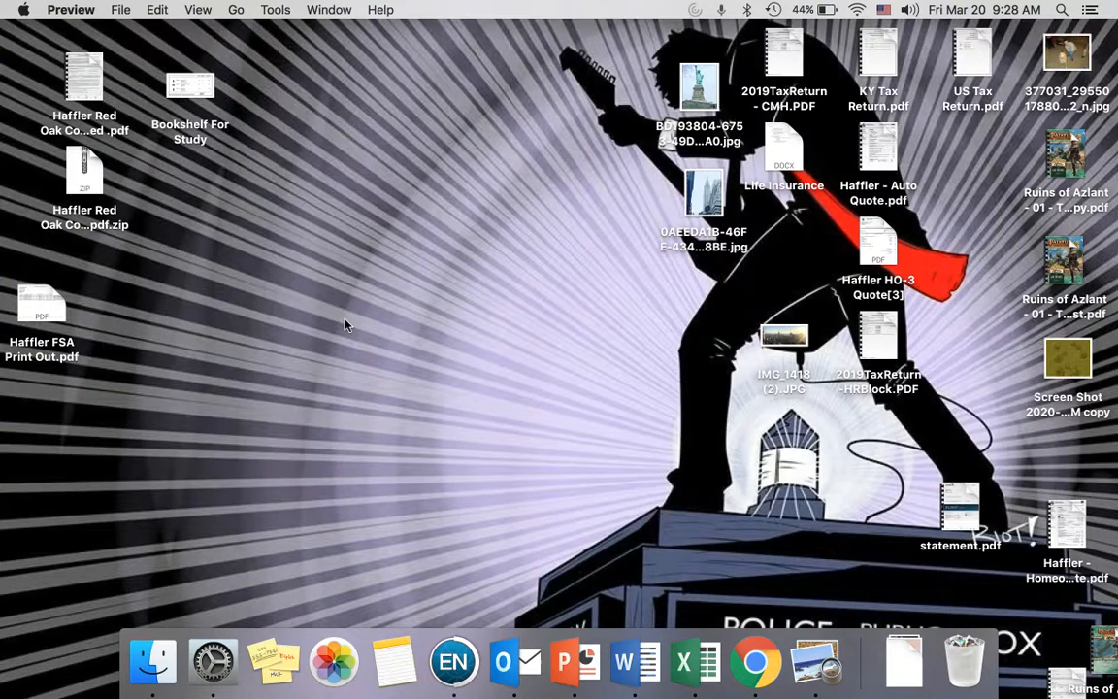
Step: Switch back to Chrome and filter the ombre watercolor wallpaper image results to Large size
key(ctrl+Right)
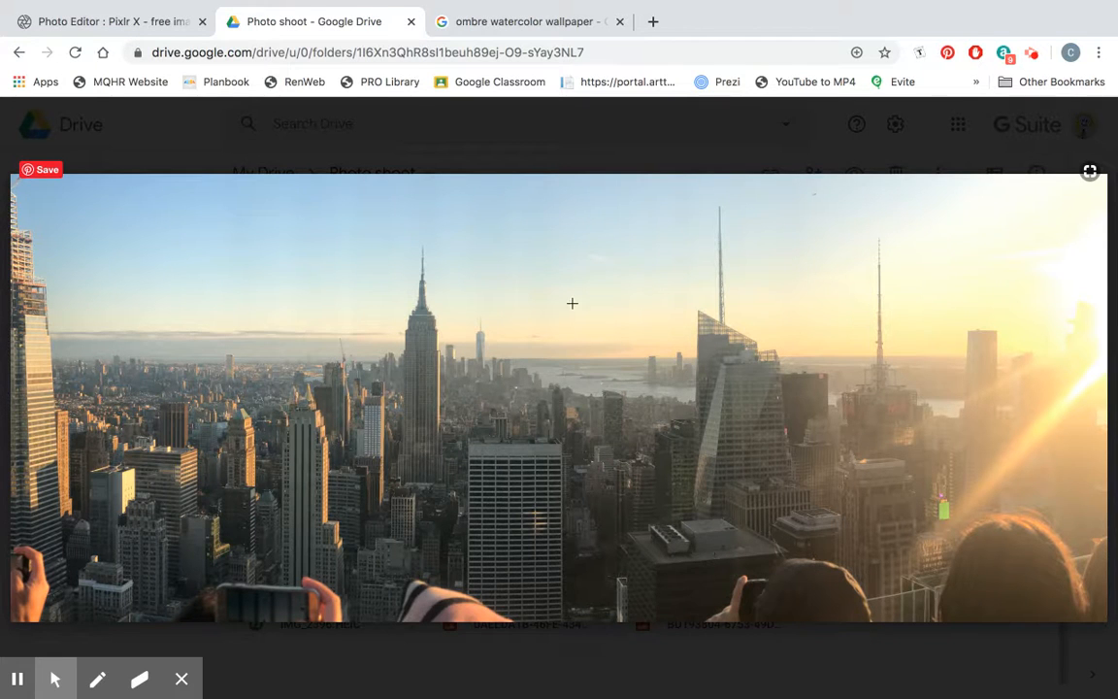
click(543, 22)
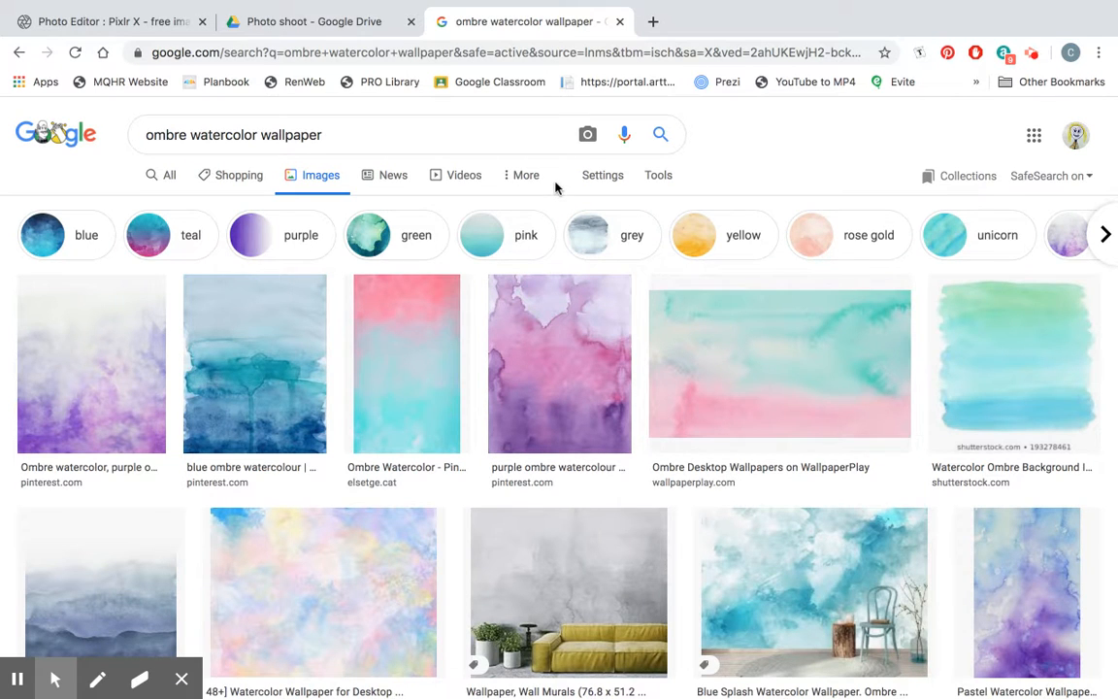
click(652, 181)
click(153, 206)
click(180, 268)
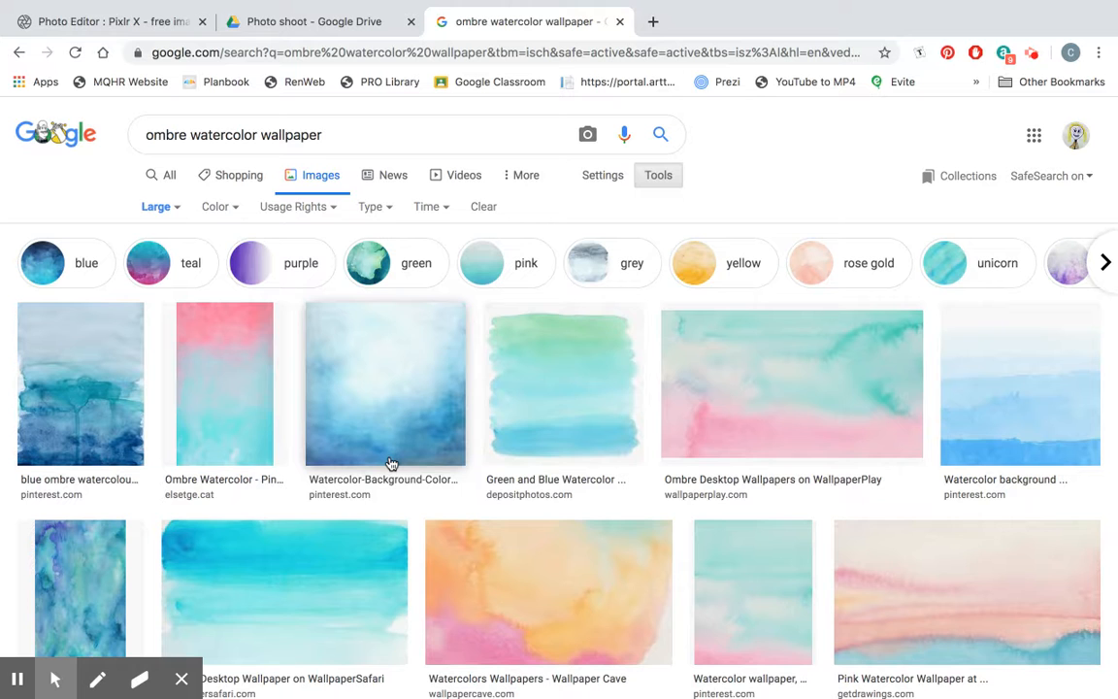
Step: Open the preview of the orange and pink Watercolors Wallpapers image from Wallpaper Cave
scroll(392, 464, down, 1)
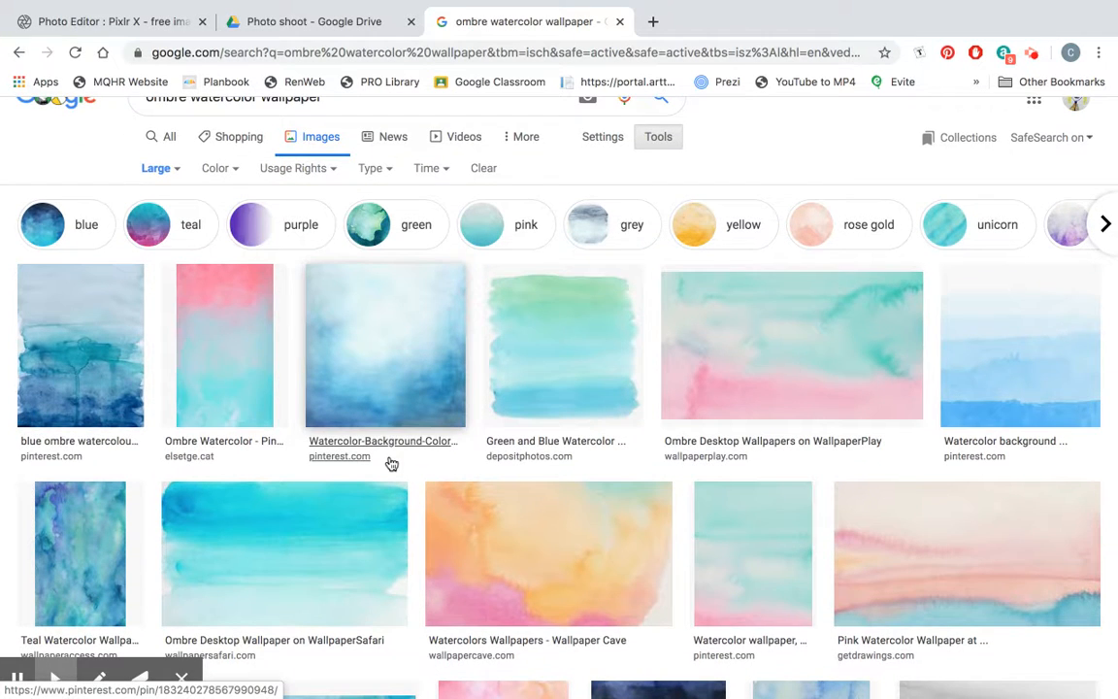
scroll(391, 464, down, 1)
click(546, 517)
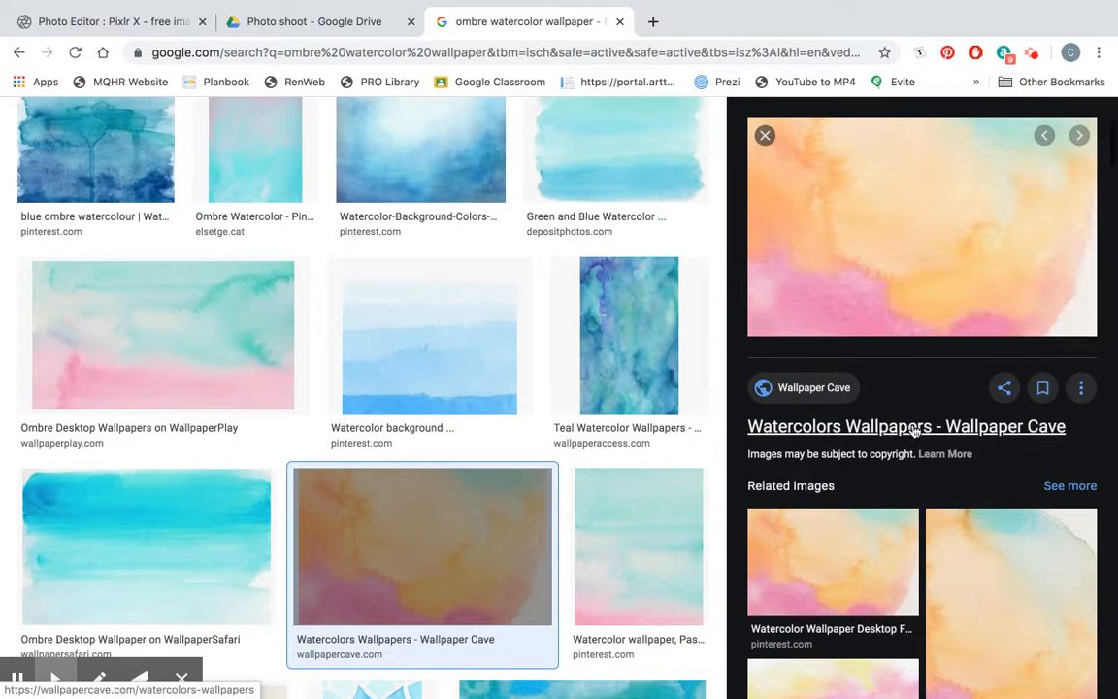
Step: Save the previewed watercolor image to the Desktop as a JPEG named "color layer"
right_click(867, 268)
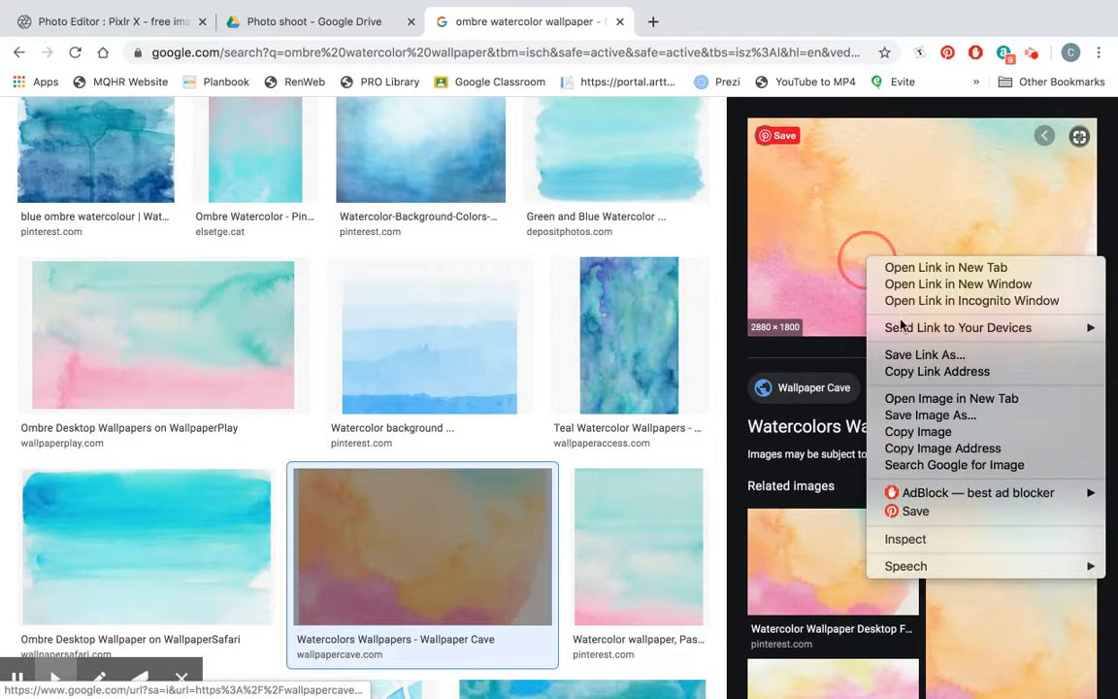
click(937, 424)
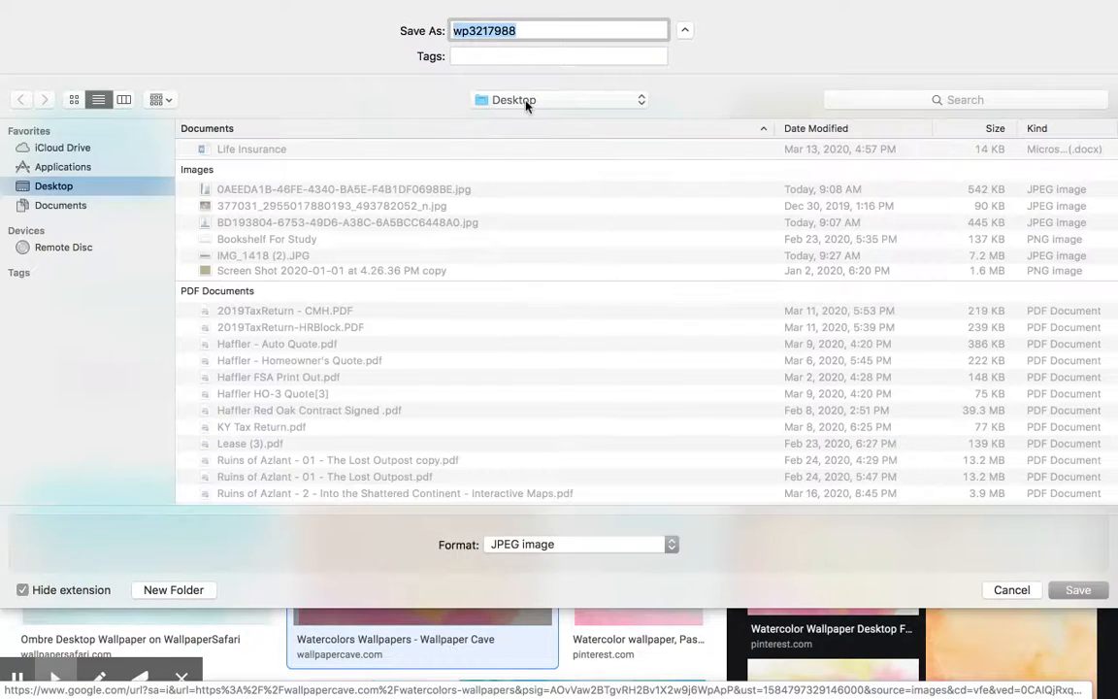
click(525, 100)
click(524, 100)
key(BackSpace)
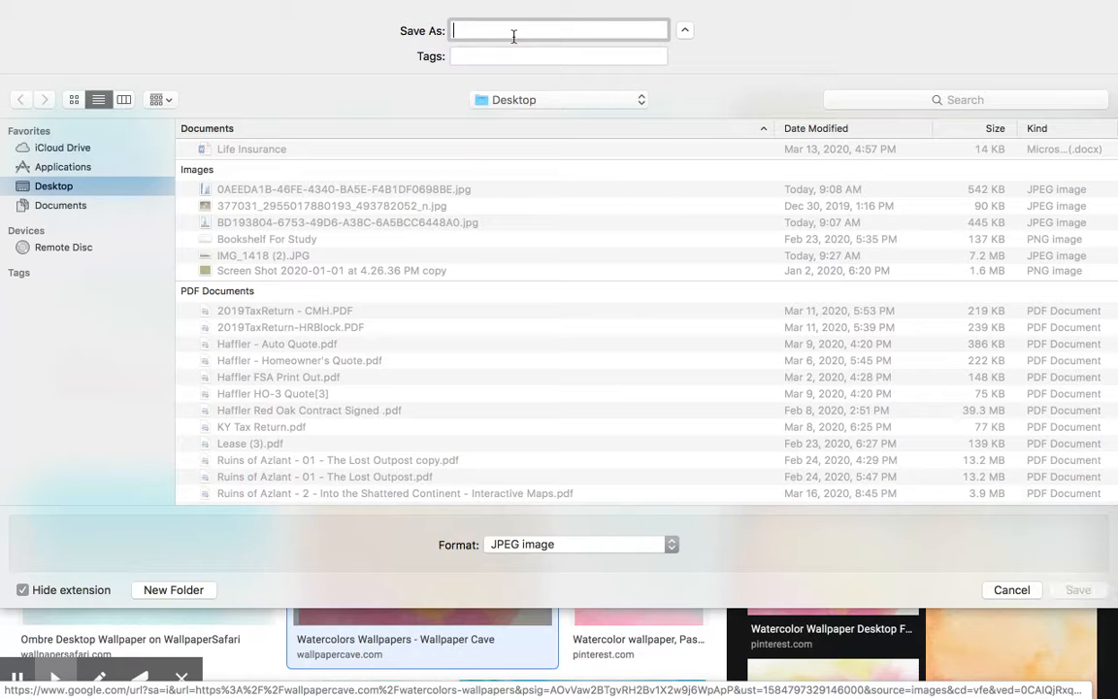
text(color layer)
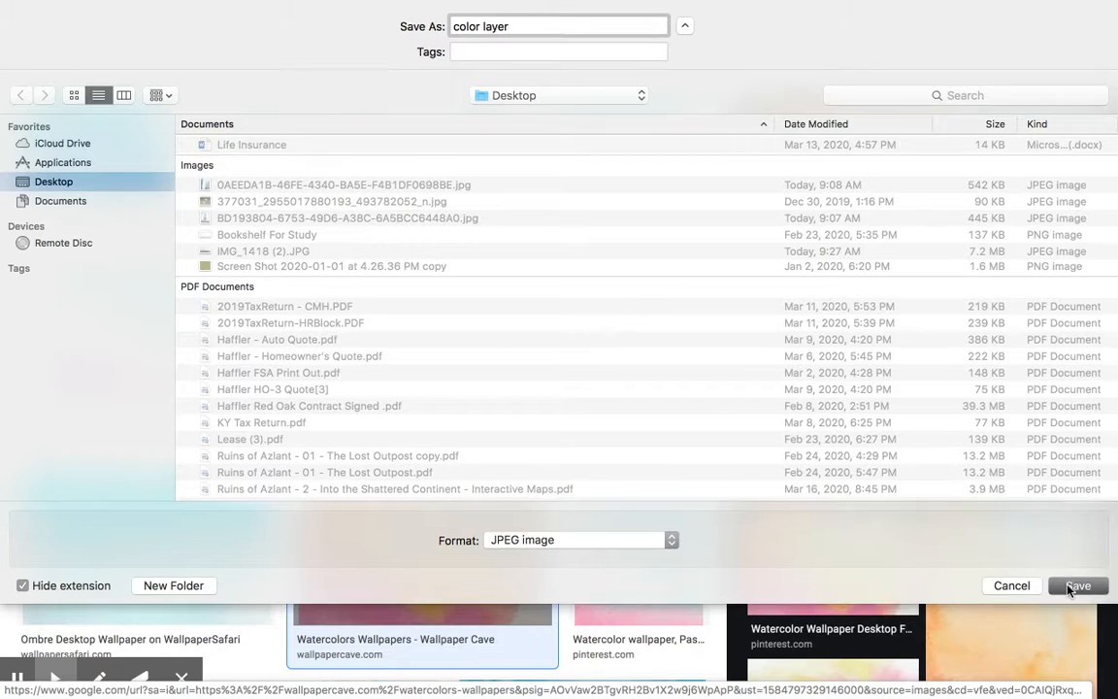
click(1076, 590)
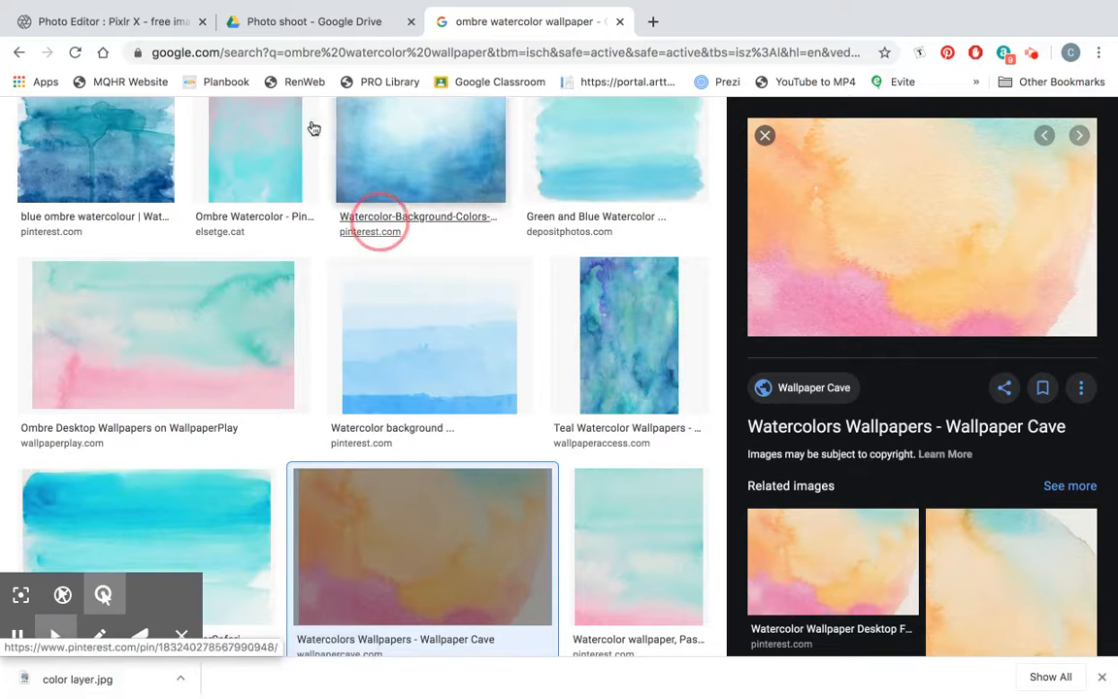
Step: Switch to Pixlr X and open IMG_1418 (2).JPG from the Desktop as a new document, pre-resized to Full HD, 1920 x 784
click(131, 21)
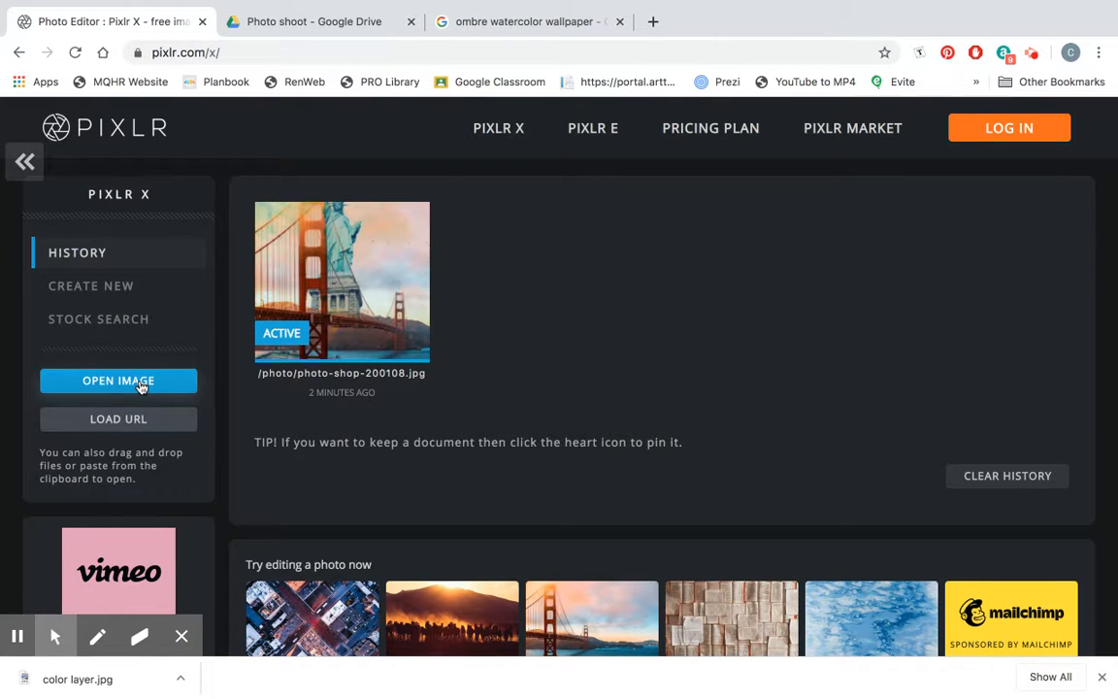
click(141, 383)
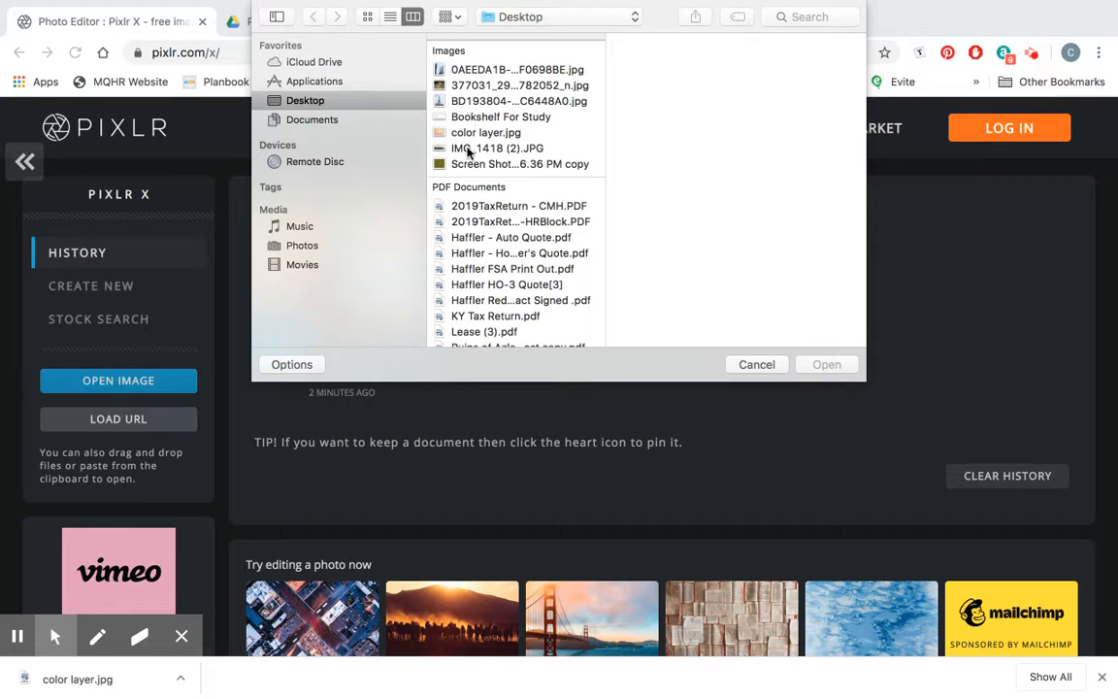
click(468, 151)
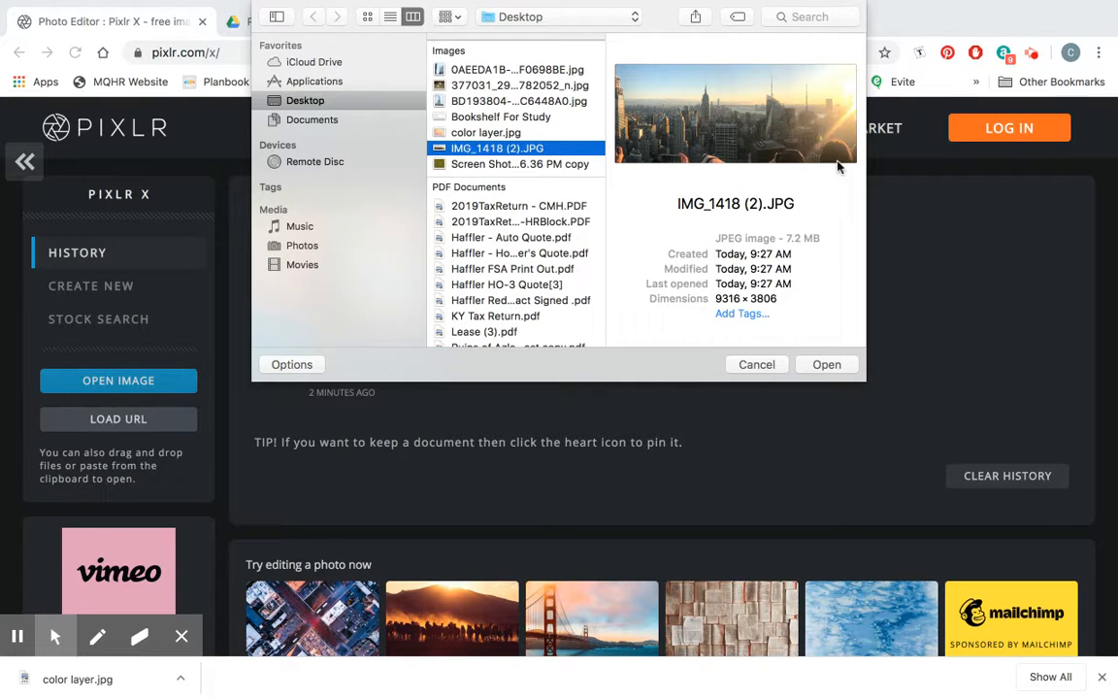
click(827, 365)
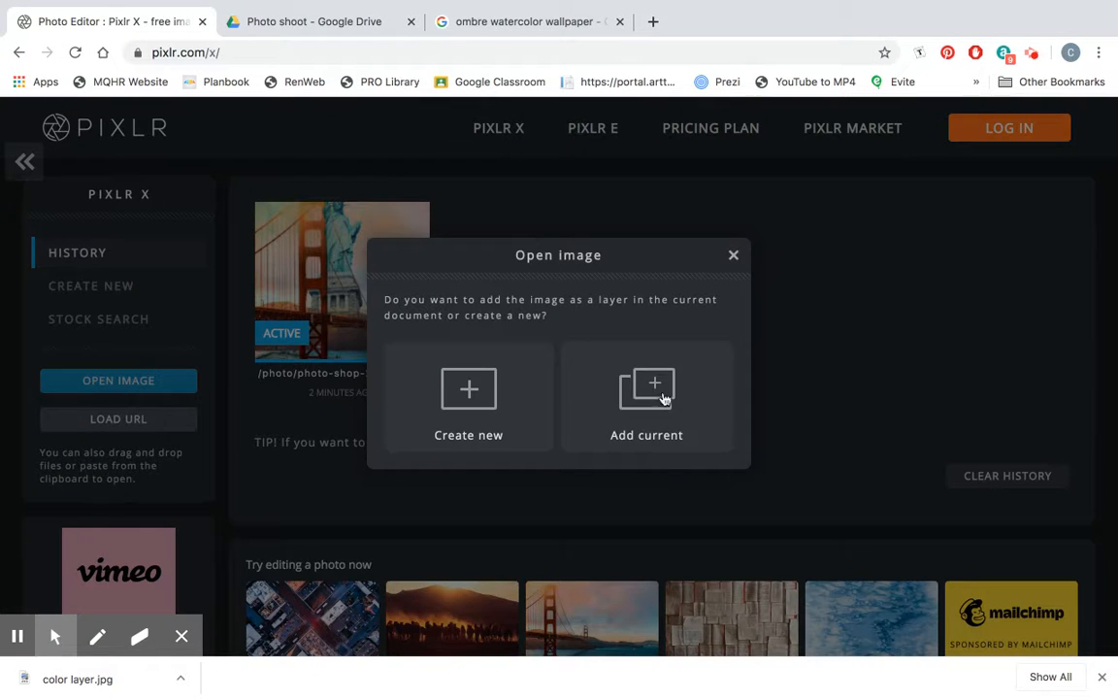
click(494, 406)
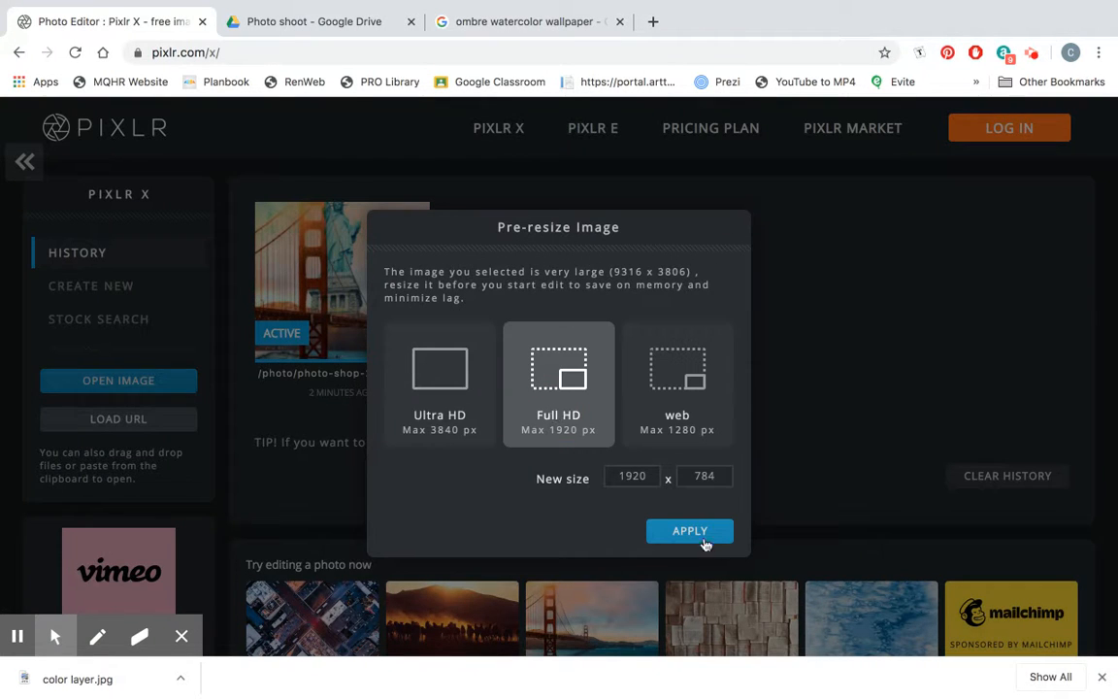
click(699, 534)
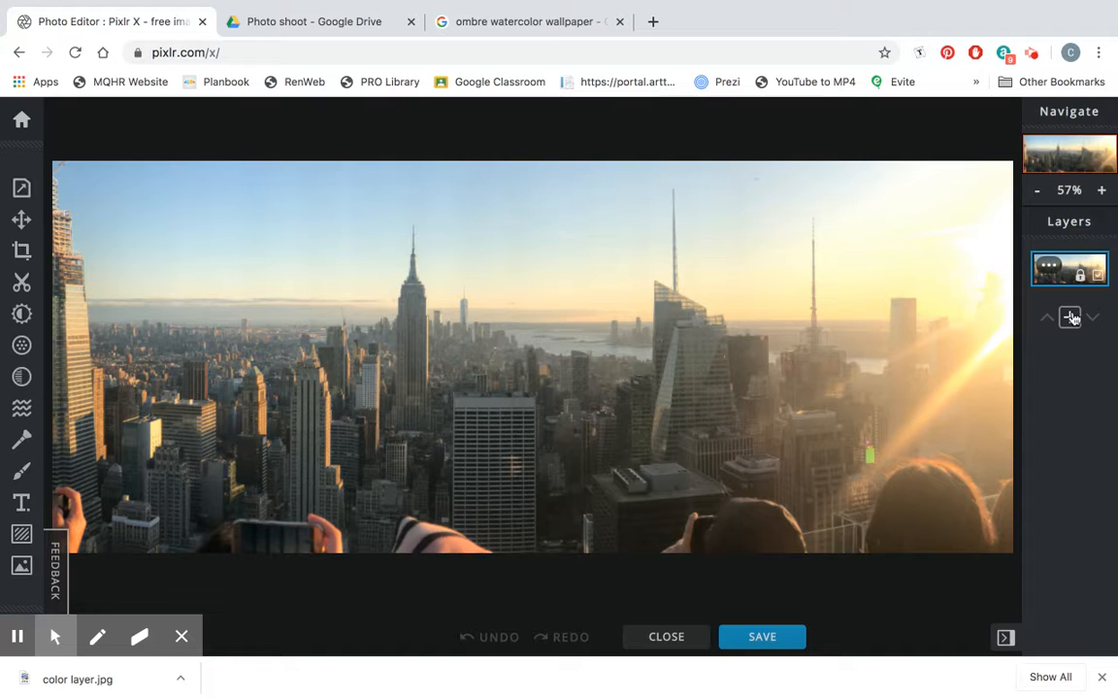
Step: Add color layer.jpg from the Desktop as an image layer above the skyline photo
click(1070, 317)
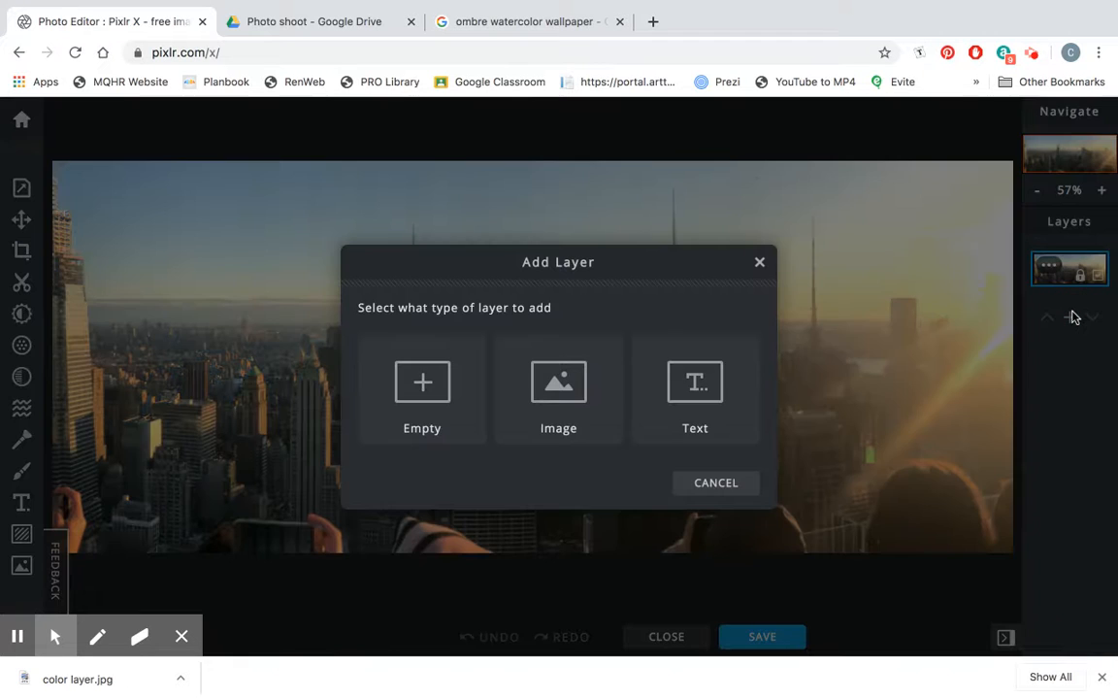
click(590, 380)
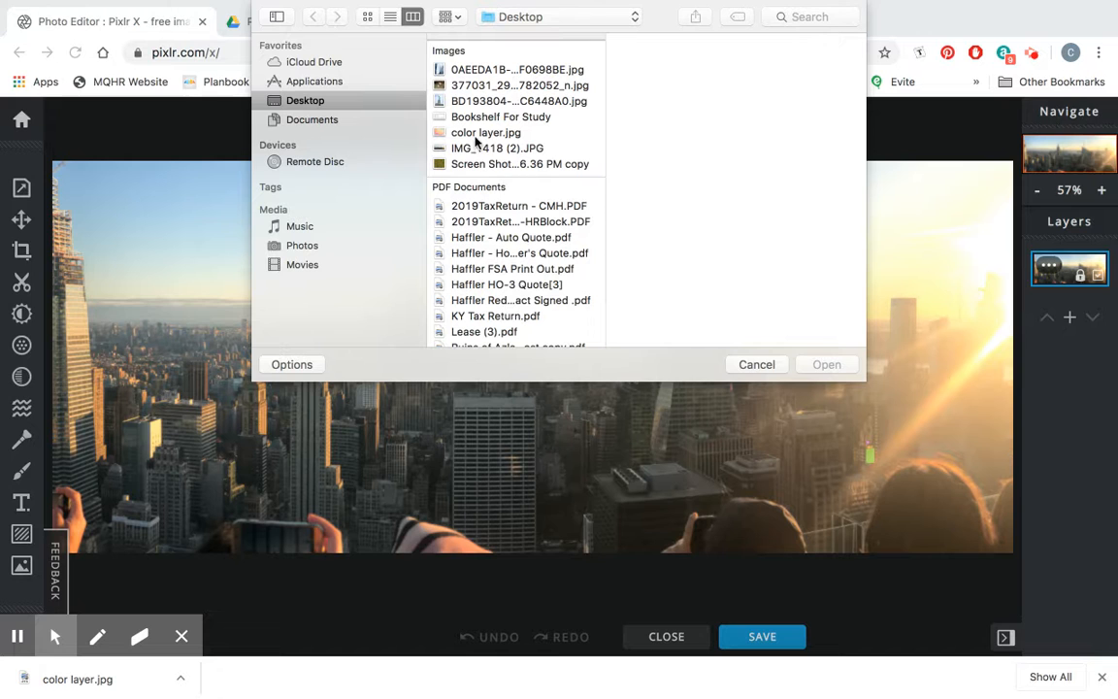
click(467, 133)
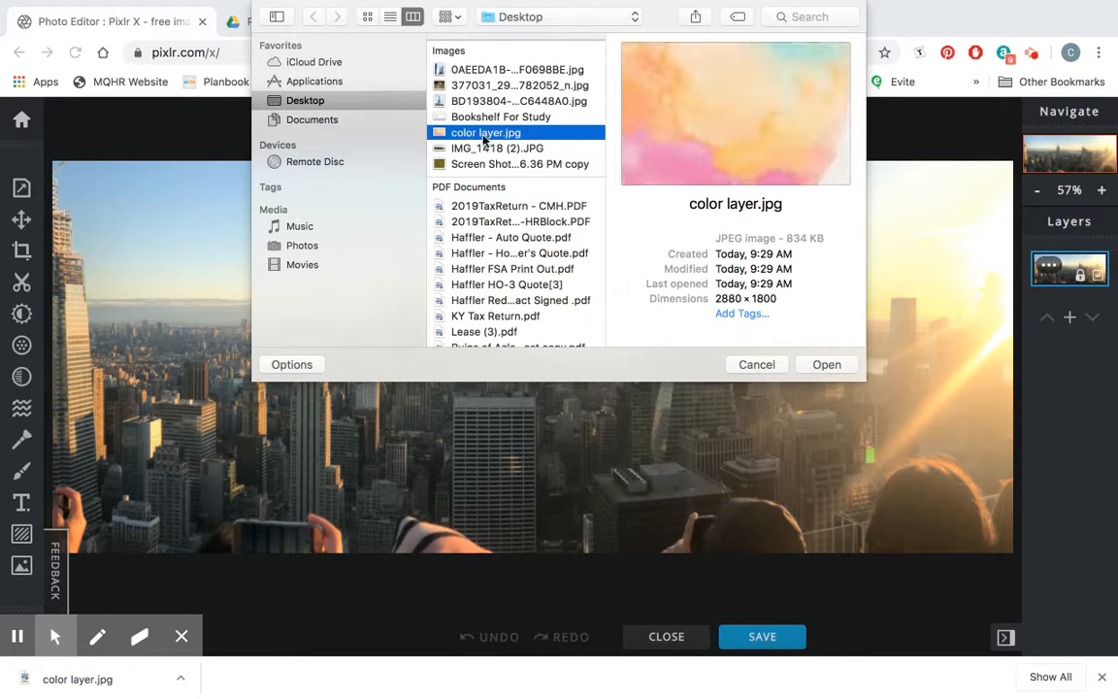
click(818, 364)
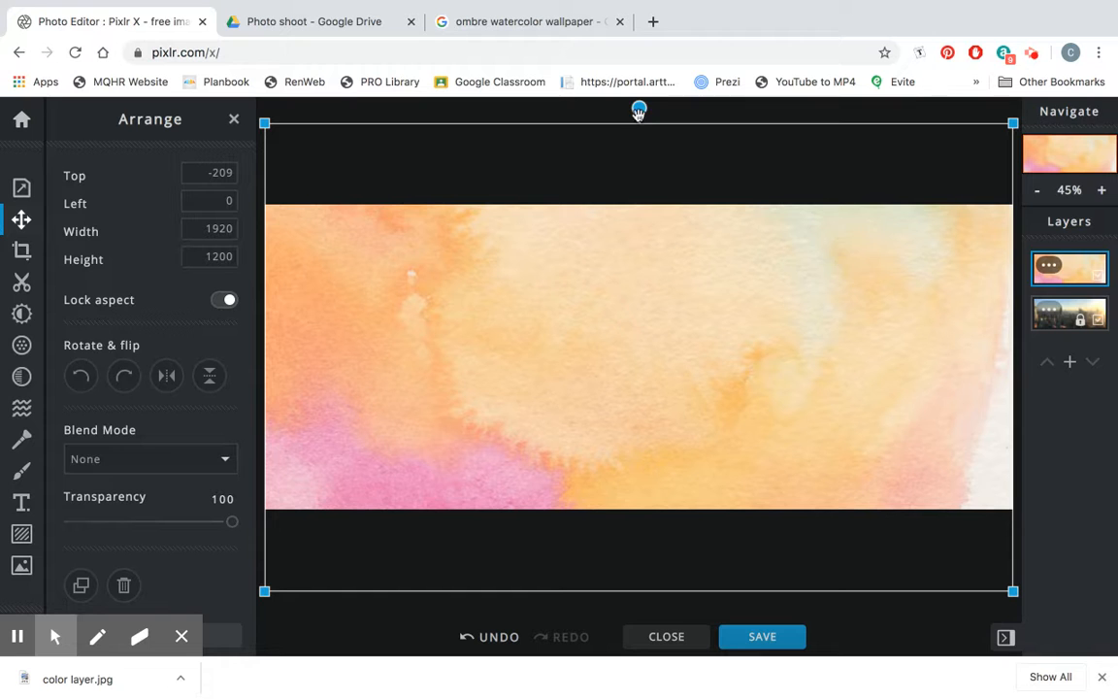
Step: Scale the watercolor layer down to 1416 x 885 and position it at top 0, left 504
drag(265, 124, 394, 252)
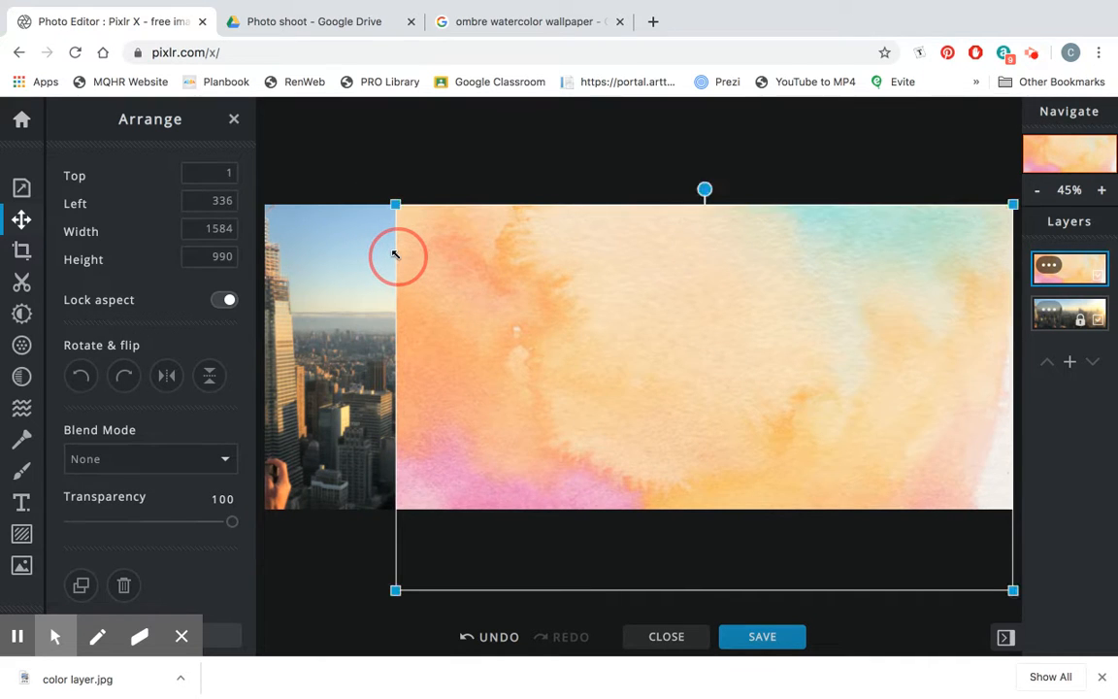
click(506, 464)
drag(506, 464, 503, 427)
drag(396, 548, 464, 469)
drag(547, 401, 555, 439)
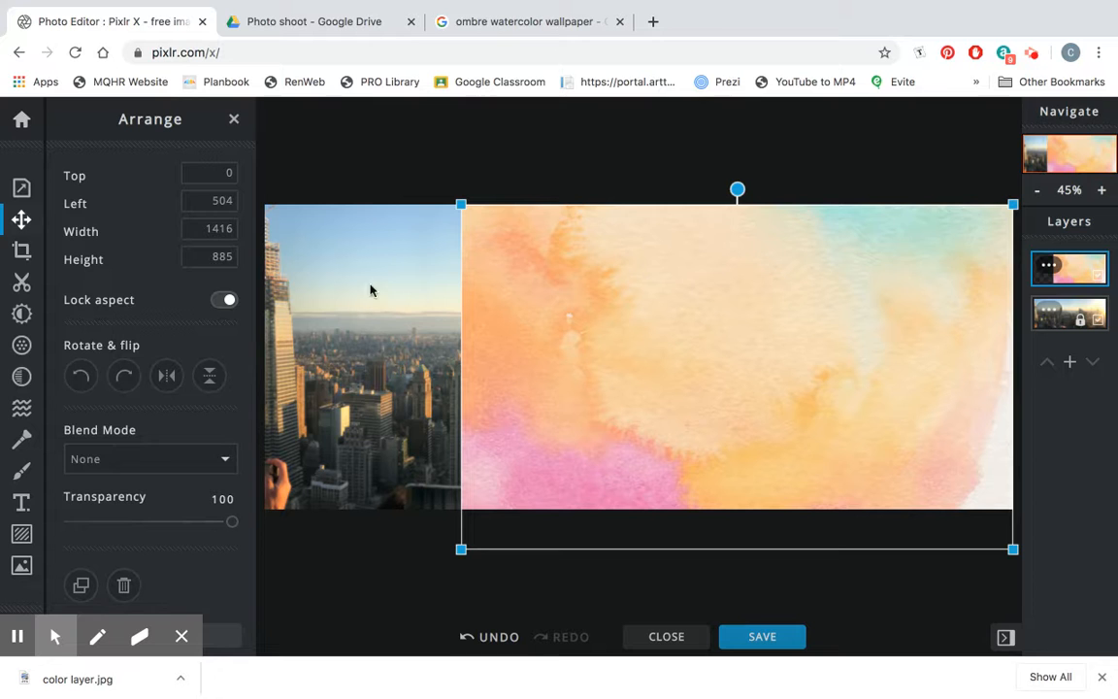
Step: Crop the document to 1412 x 784, cutting off the part of the skyline photo that the watercolor does not cover
click(21, 251)
drag(280, 357, 466, 376)
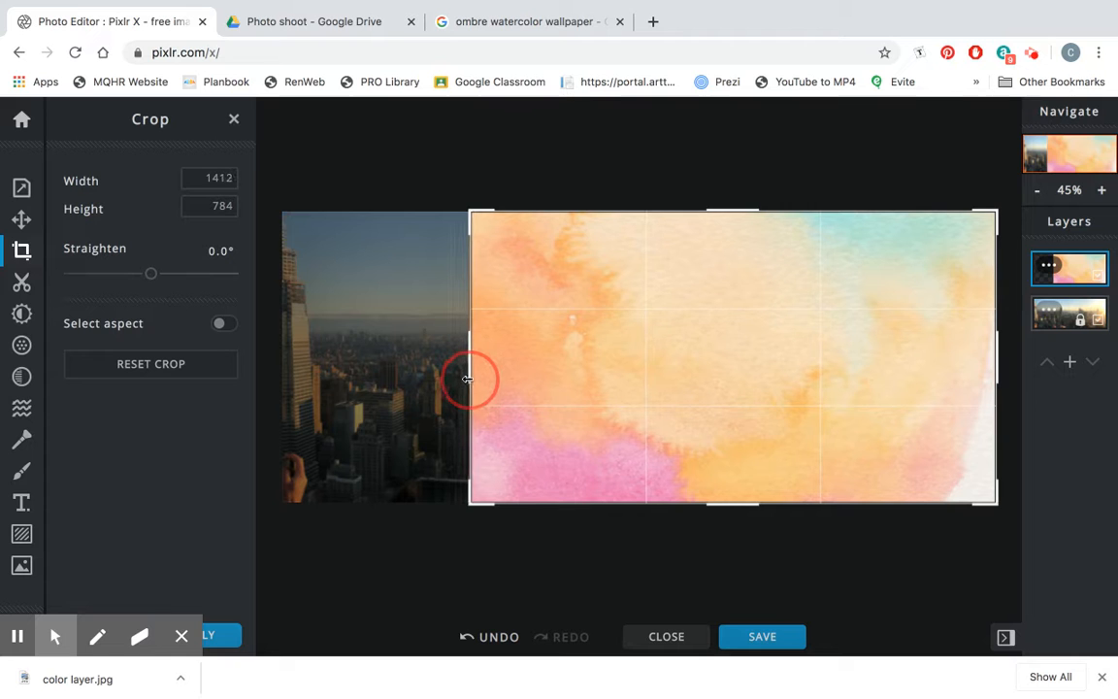
click(17, 254)
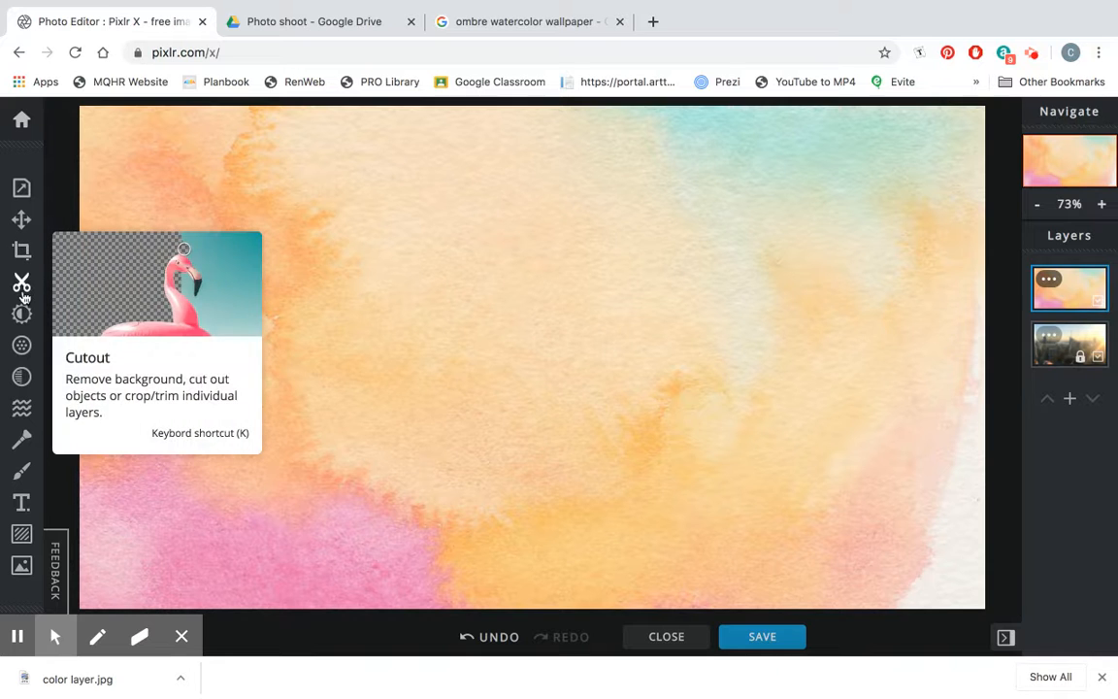
Step: Try the Screen, Overlay, Lighten and Soft-light blend modes on the watercolor layer
click(21, 221)
click(154, 458)
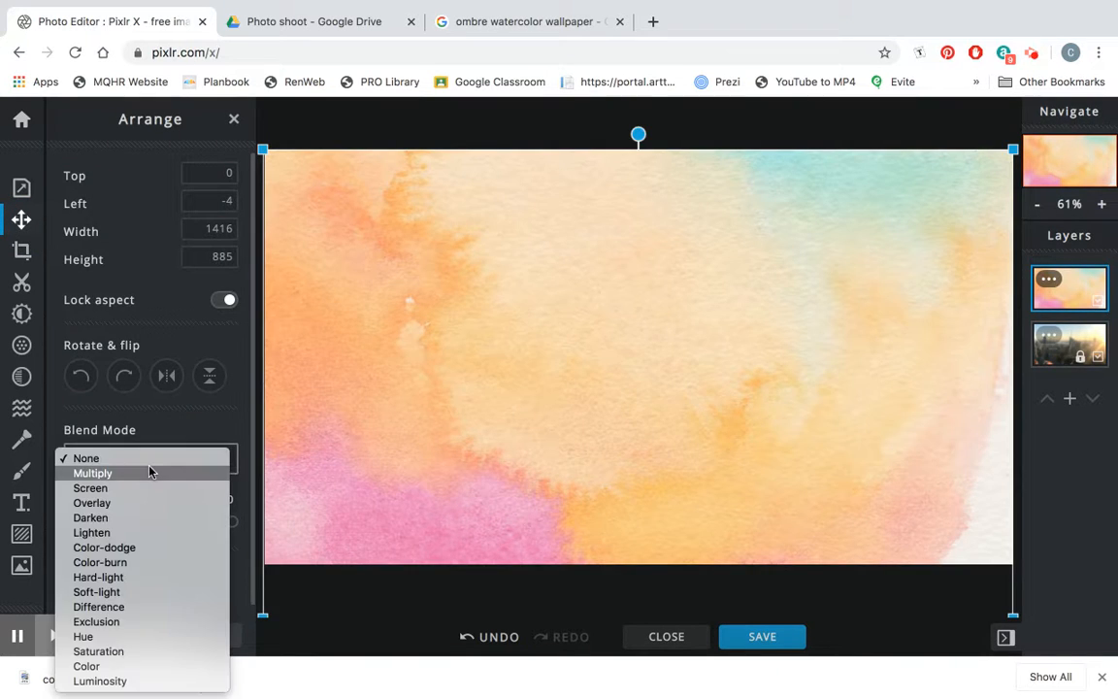
click(126, 487)
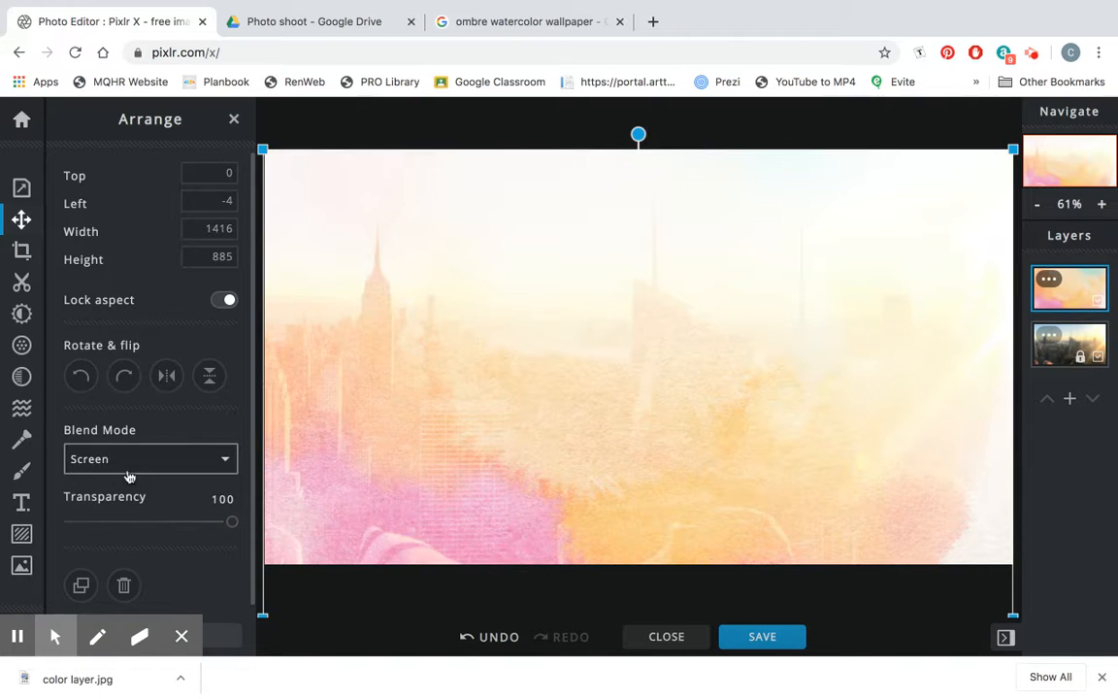
click(128, 471)
click(121, 473)
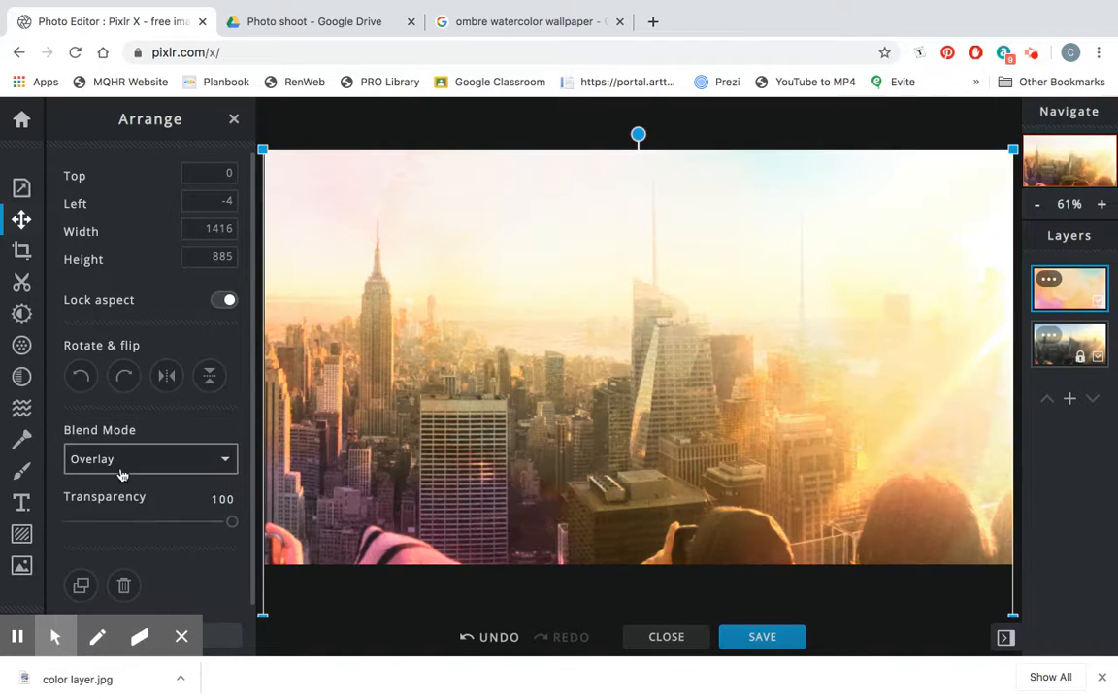
click(121, 466)
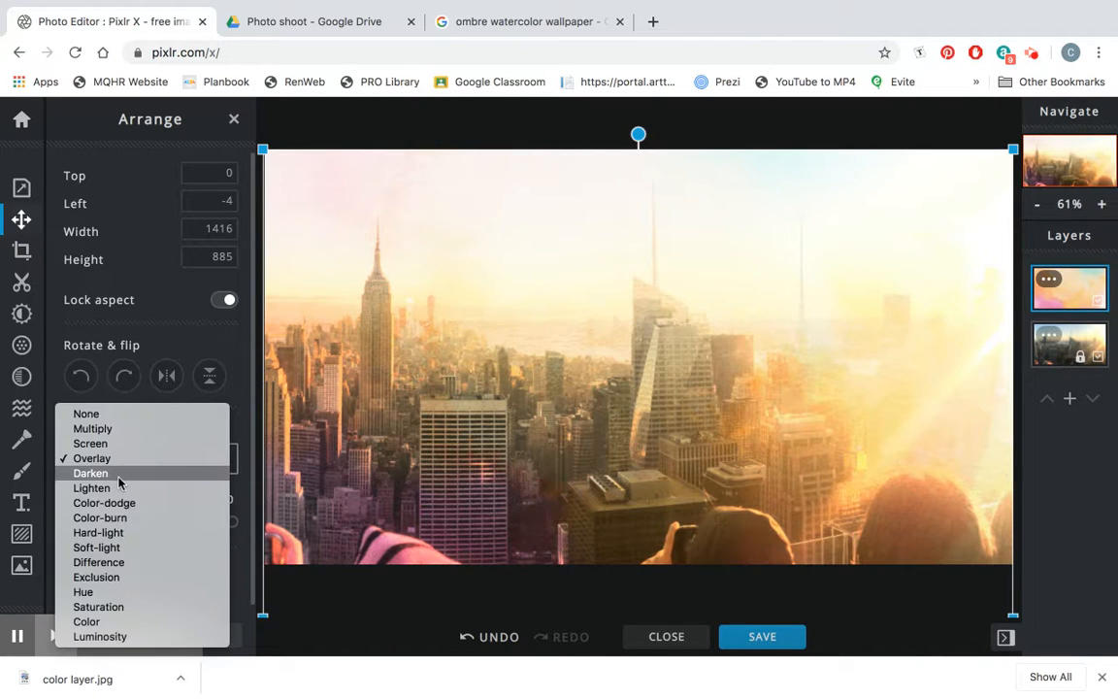
click(122, 488)
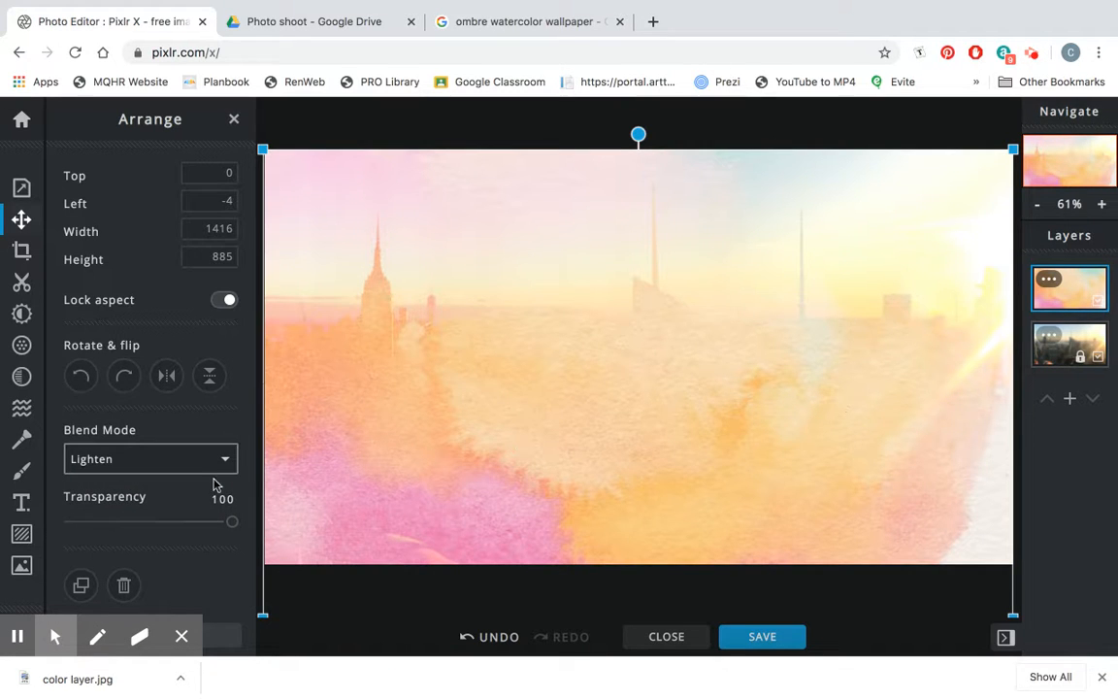
click(124, 455)
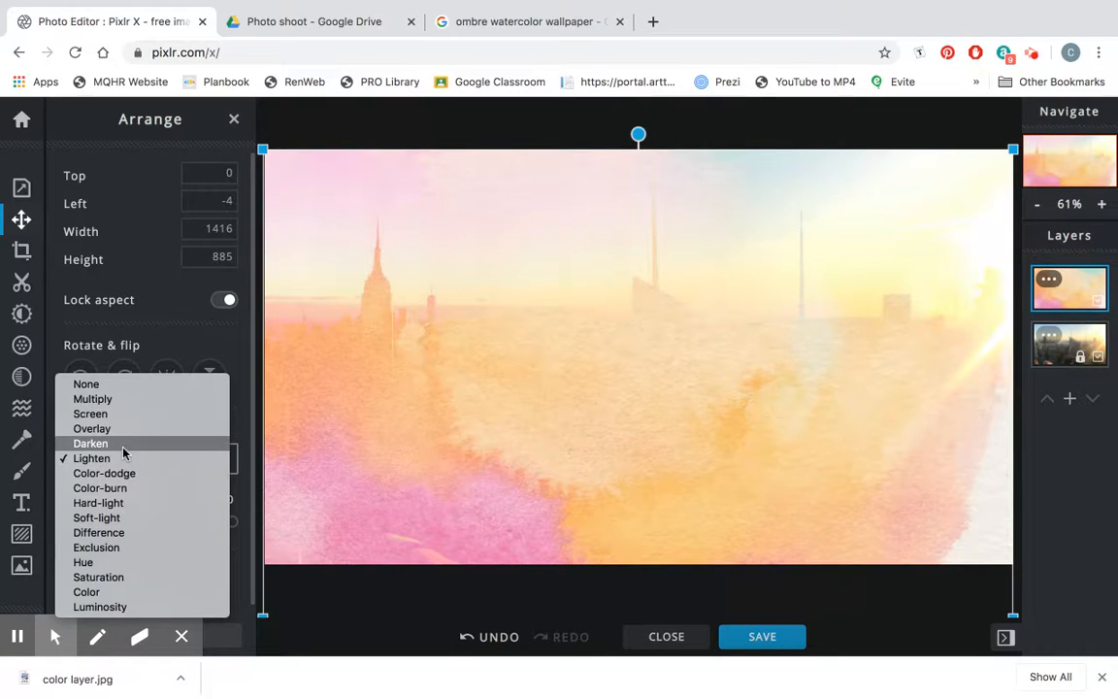
click(117, 517)
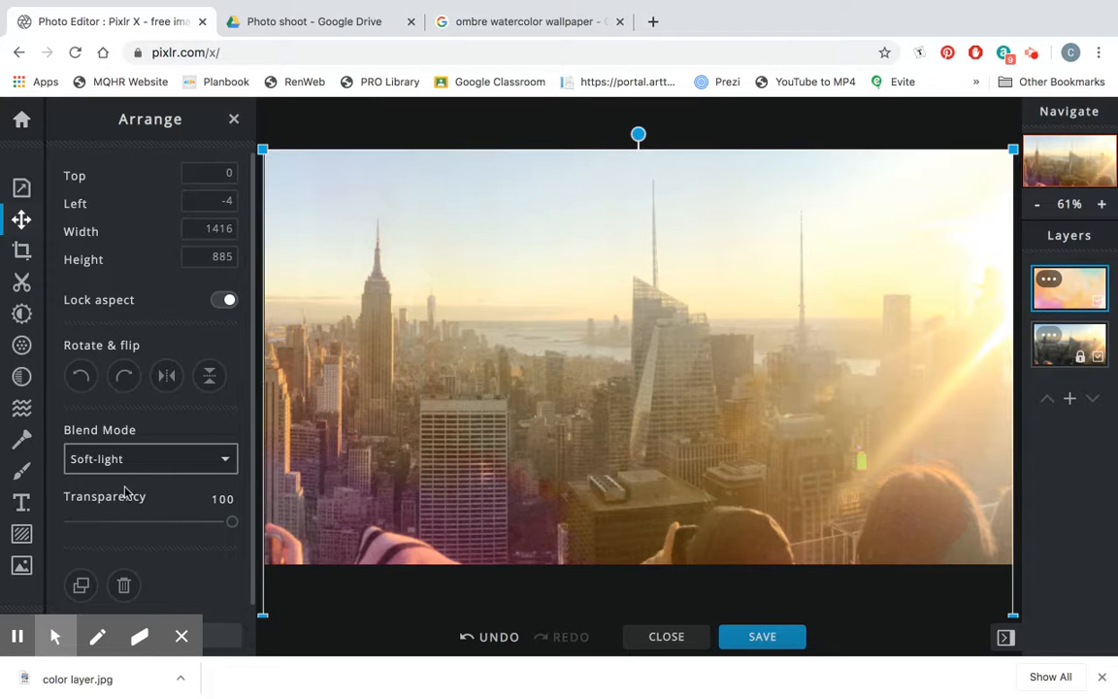
Step: Try the Hard-light, Difference, Exclusion and Darken blend modes on the watercolor layer
click(111, 462)
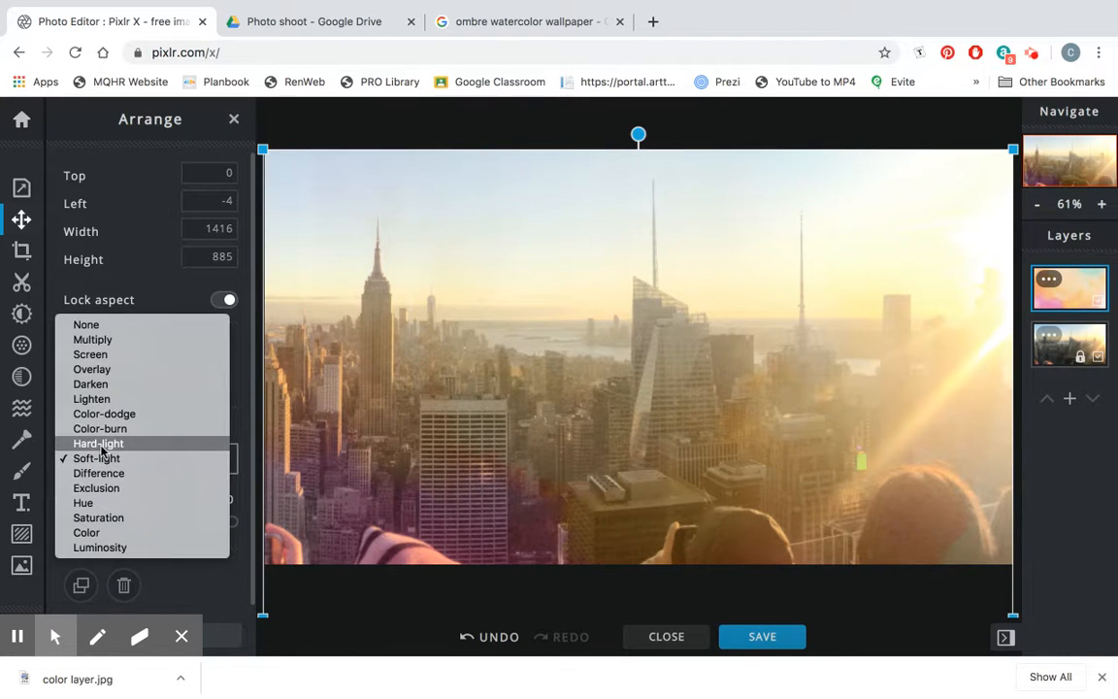
click(100, 444)
click(106, 452)
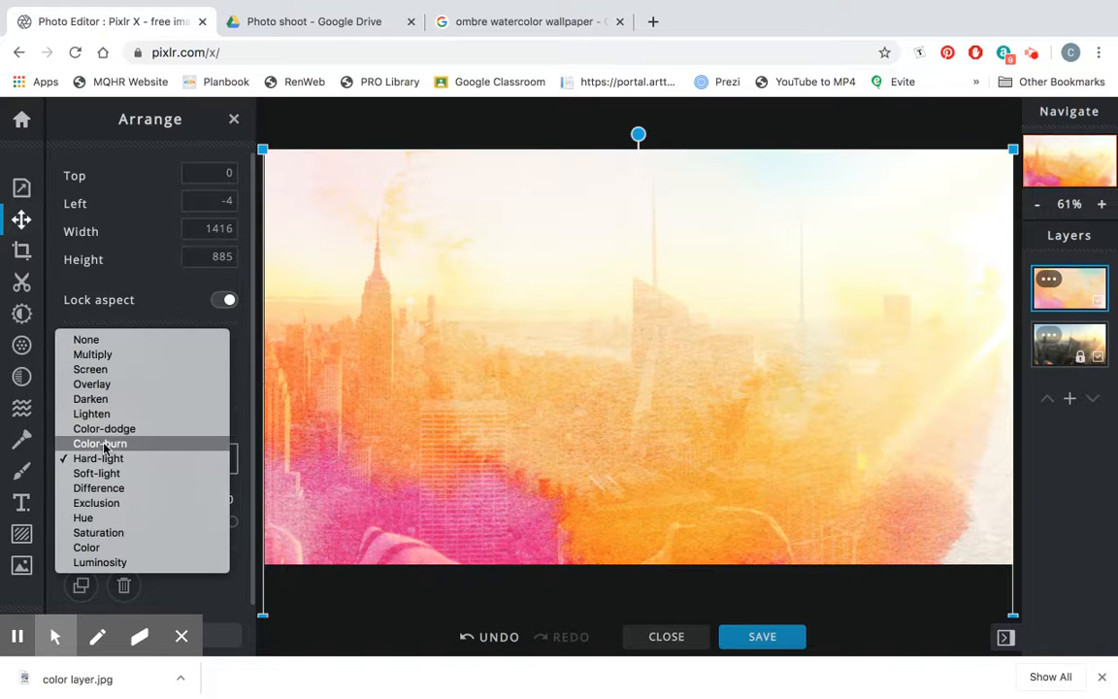
click(110, 488)
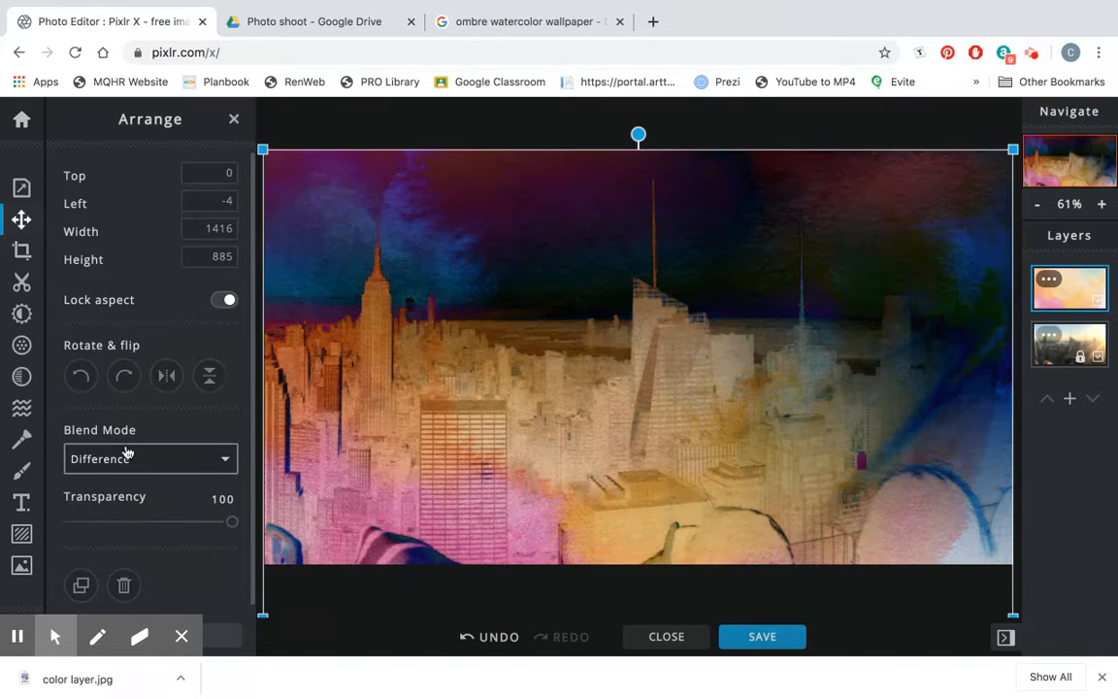
click(118, 453)
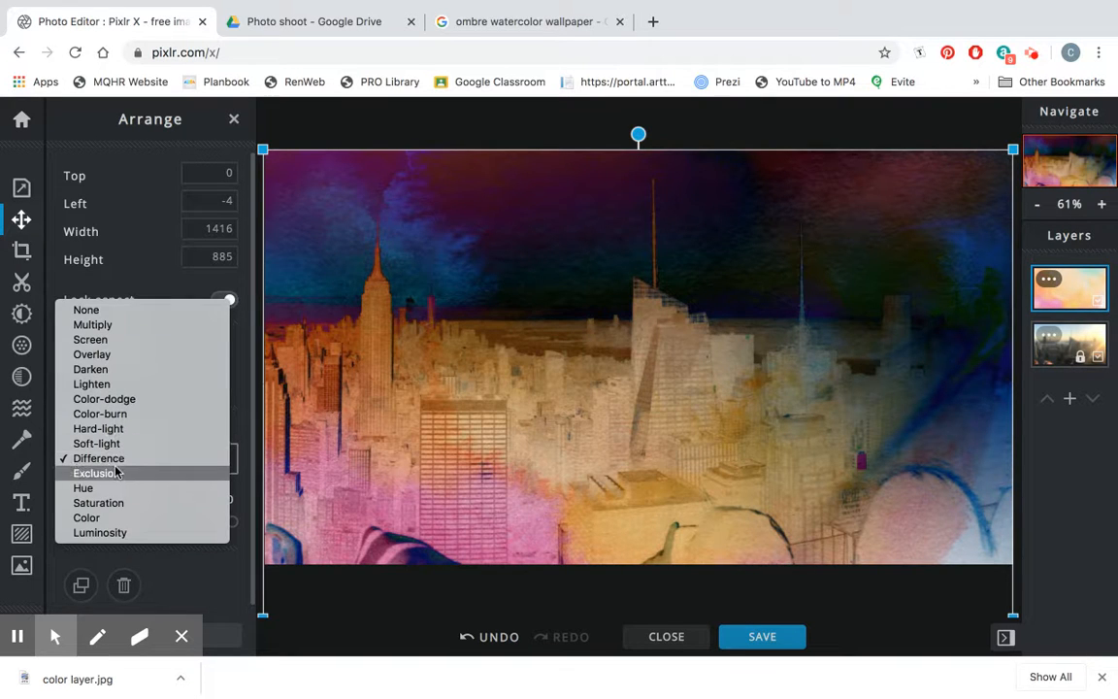
click(116, 472)
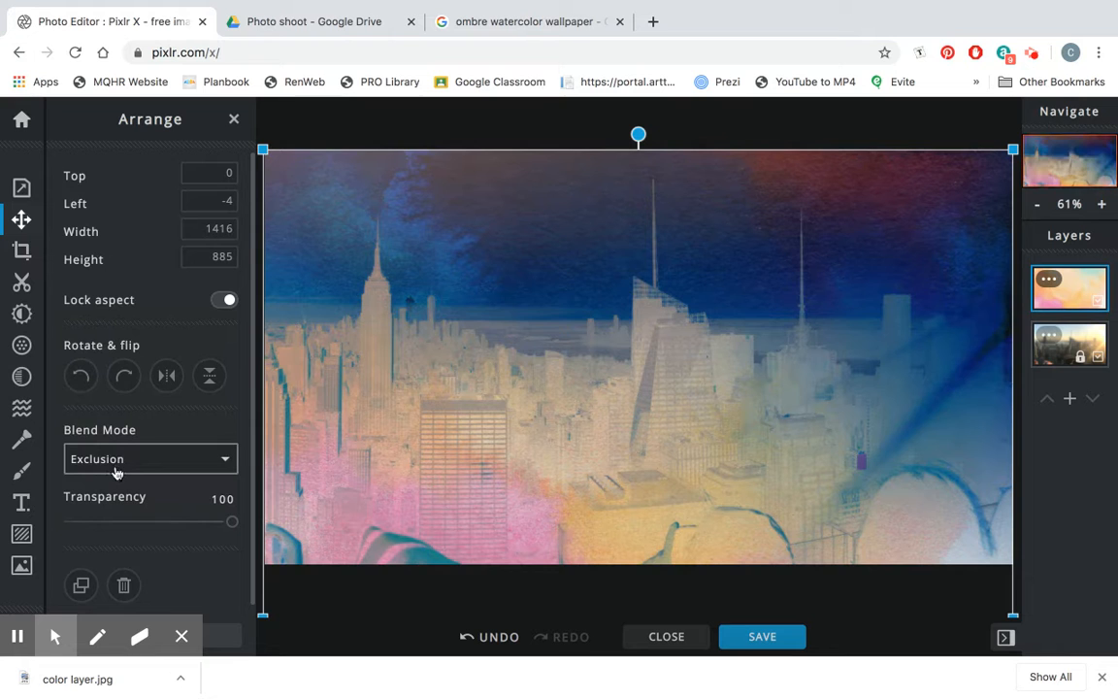
click(115, 473)
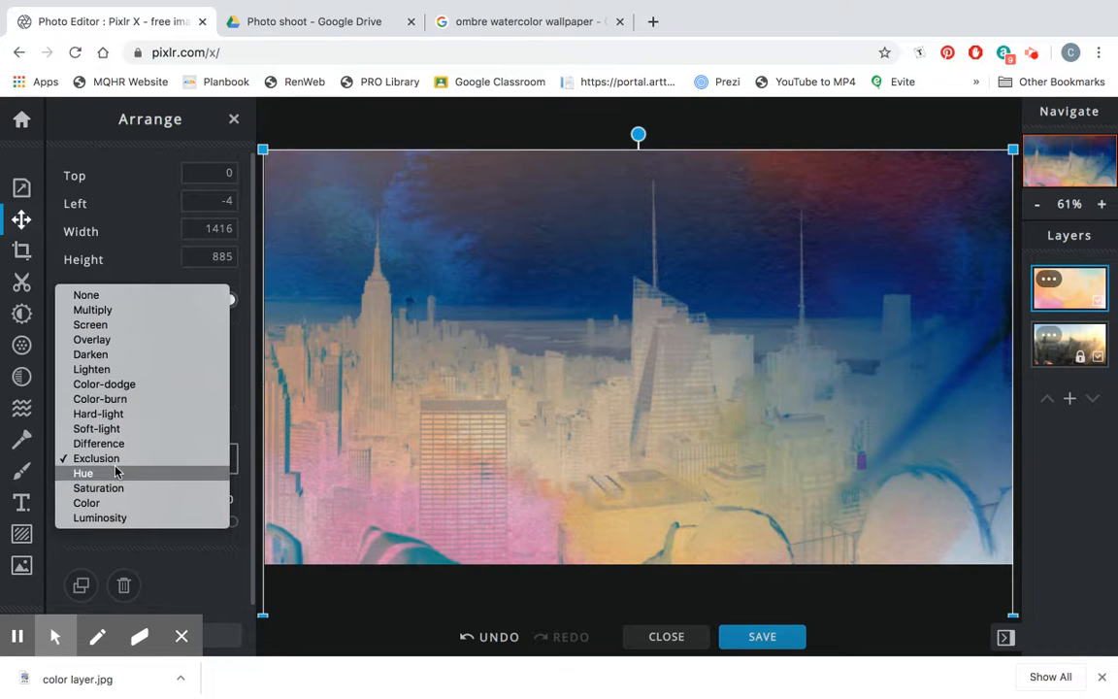
click(98, 355)
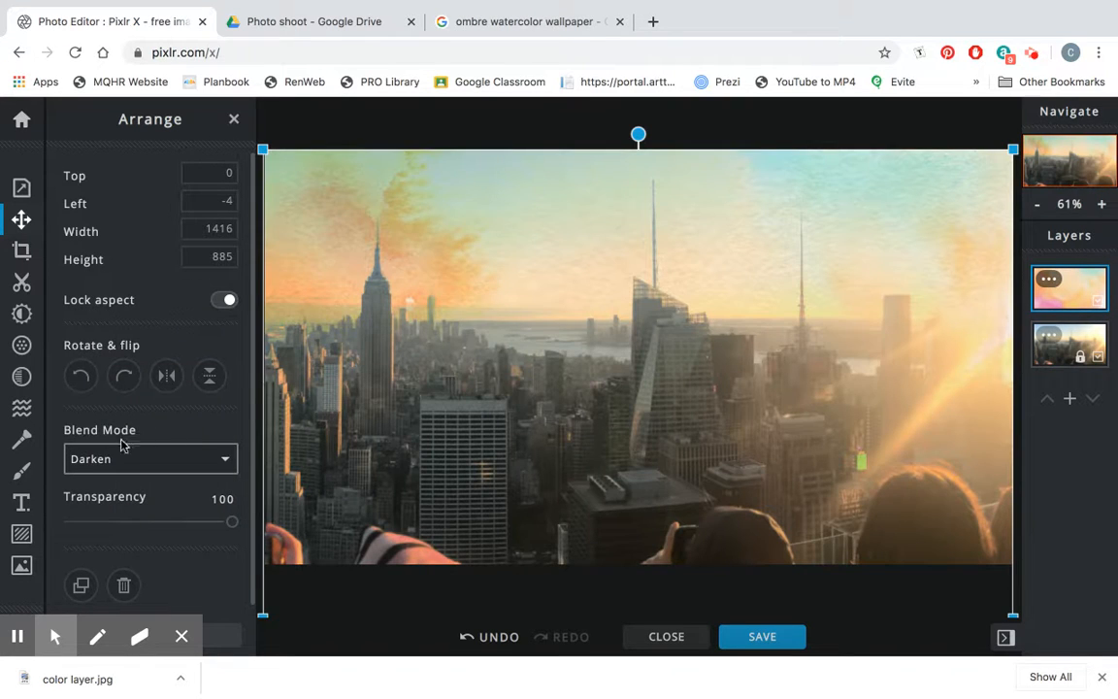
Step: Compare the Overlay, Multiply and Screen blend modes on the watercolor layer, ending with Screen
click(124, 455)
click(110, 445)
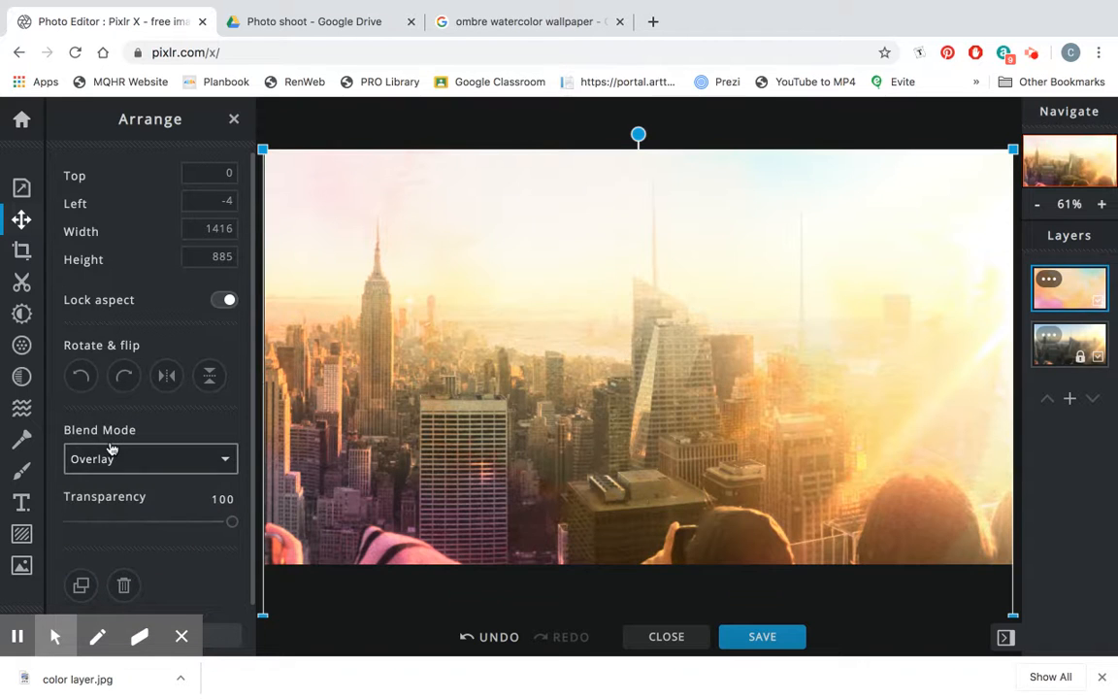
click(110, 450)
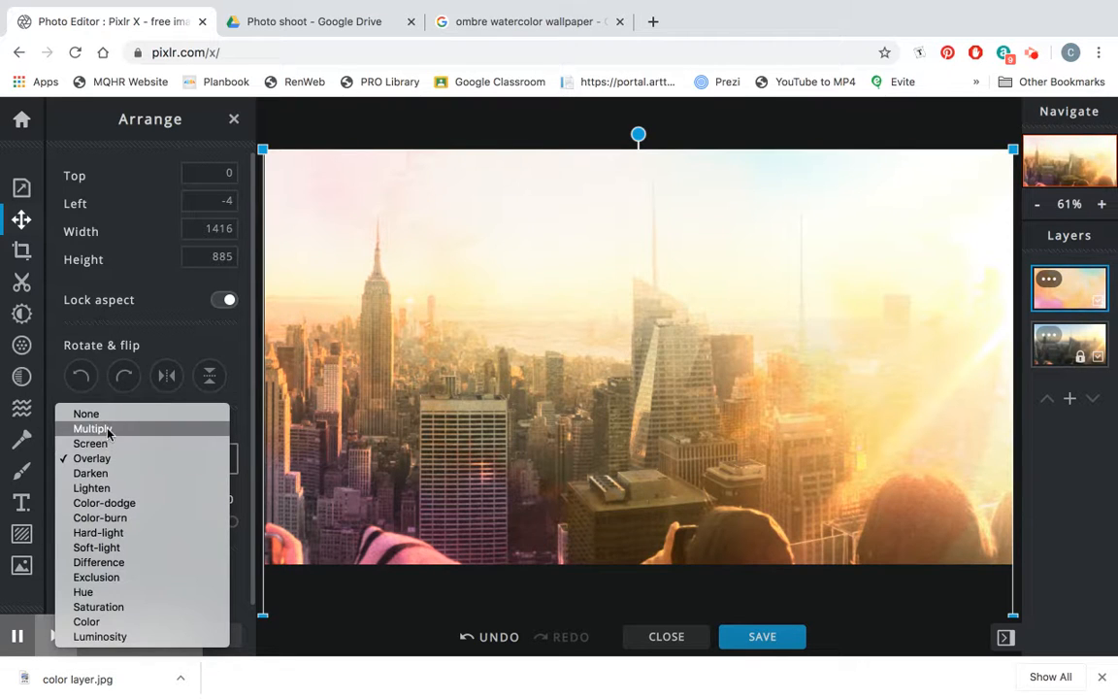
click(95, 429)
click(115, 480)
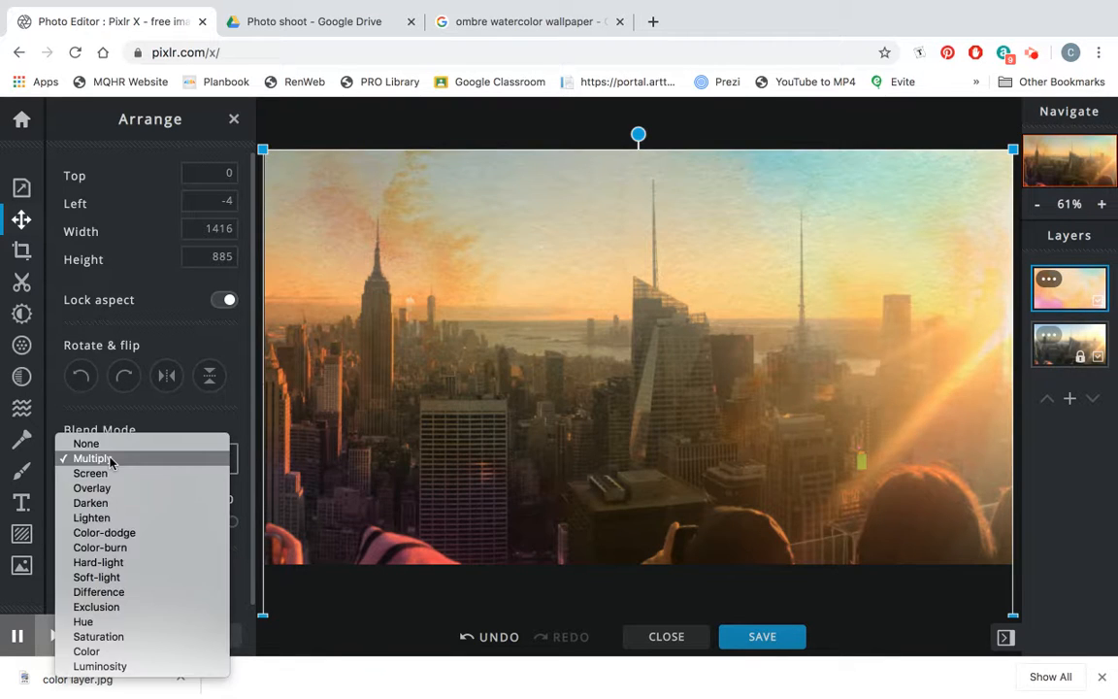
click(109, 478)
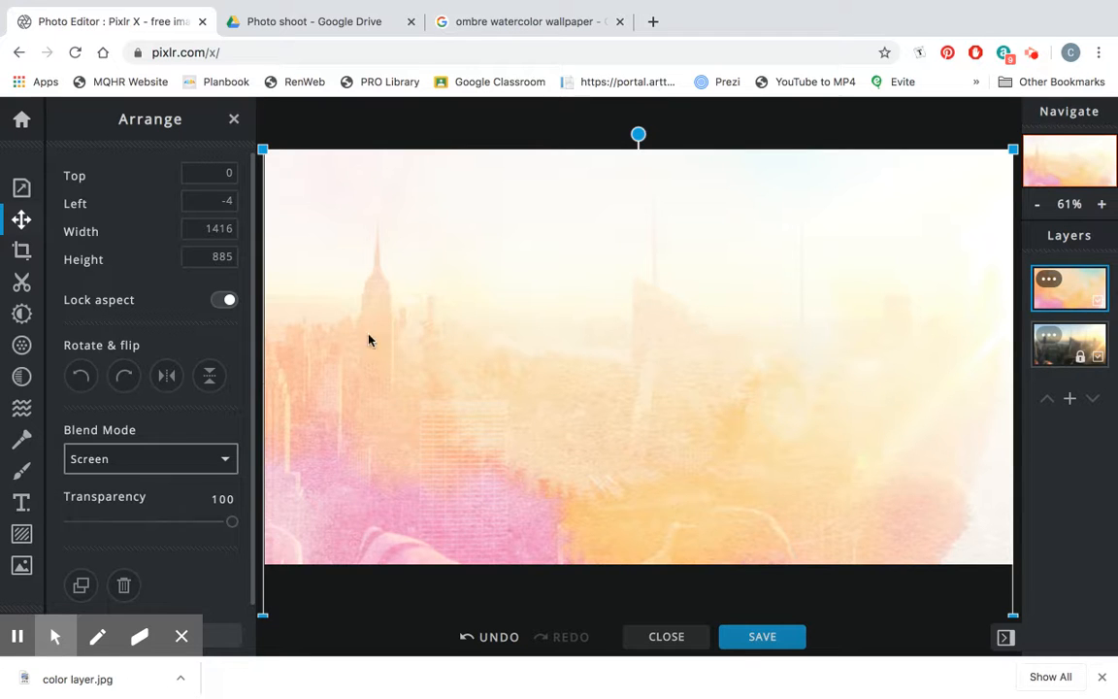
Step: Set the watercolor layer's transparency to 61 and shift the layer up to top -66
mouse_move(452, 403)
mouse_down()
mouse_move(450, 341)
mouse_move(452, 392)
mouse_up()
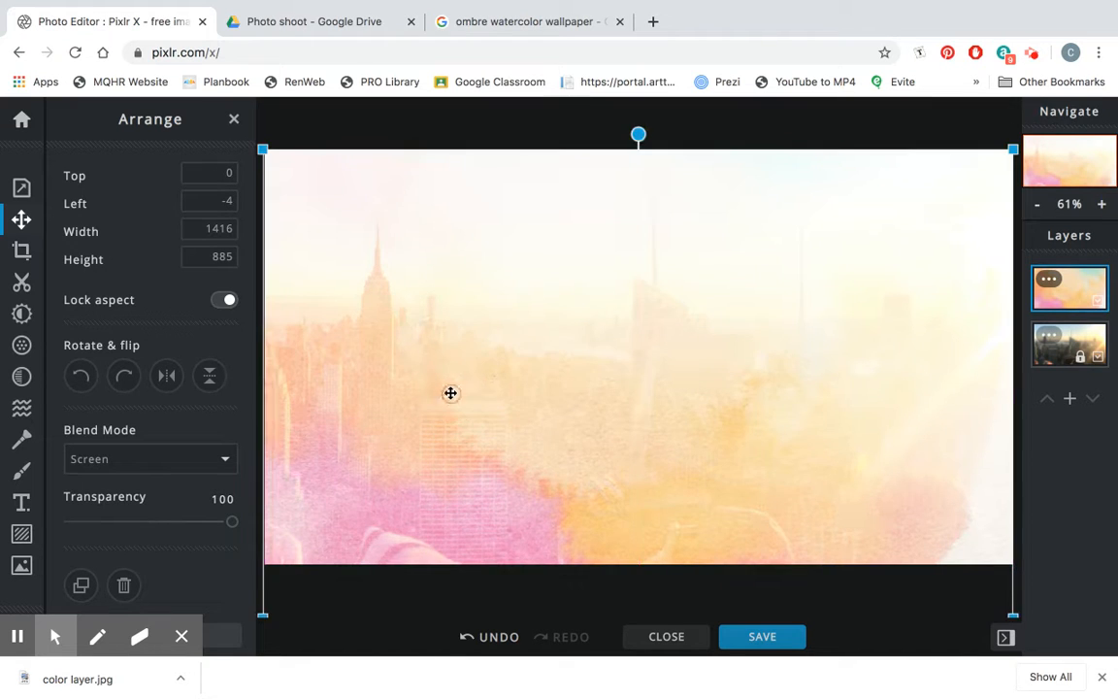
click(195, 529)
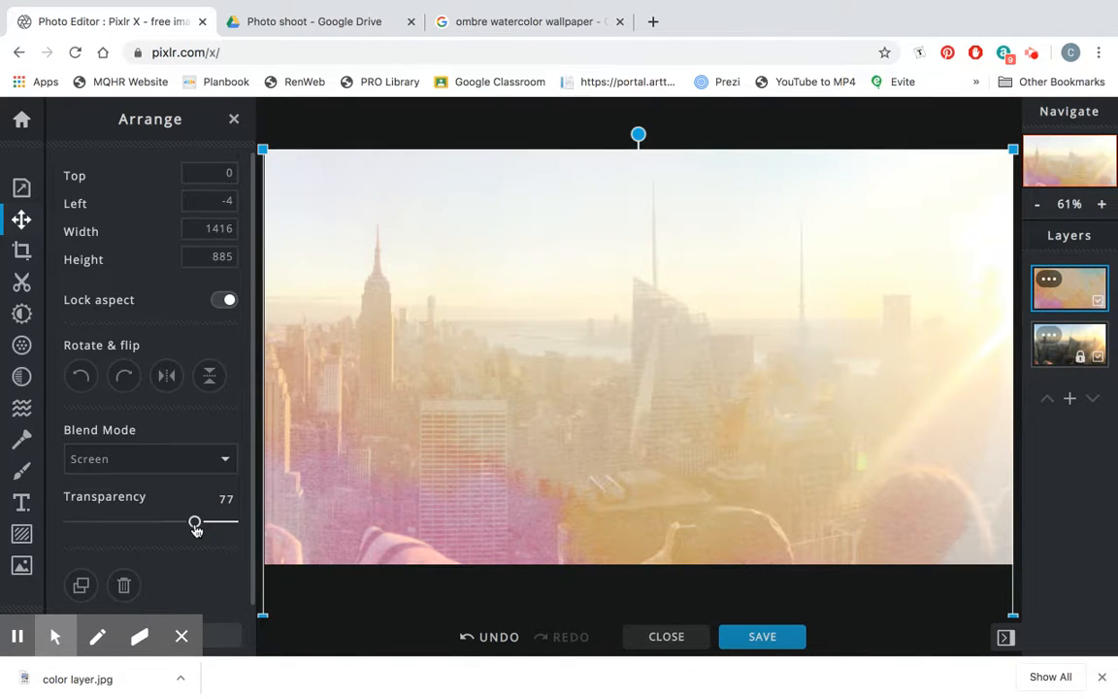
click(176, 523)
click(200, 522)
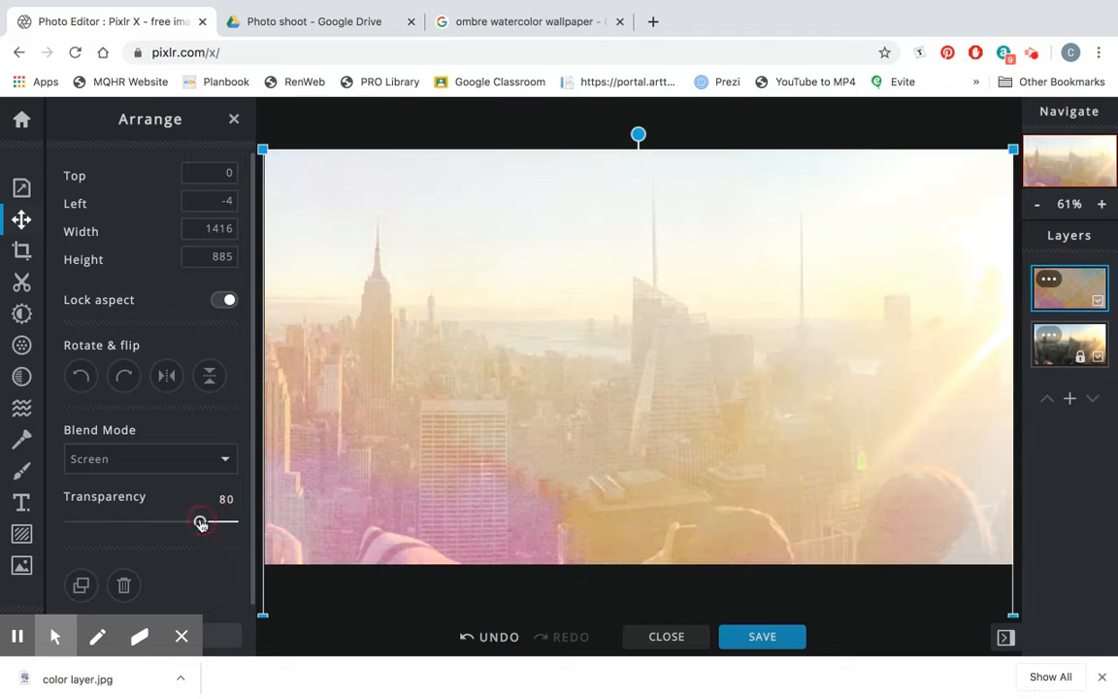
click(170, 522)
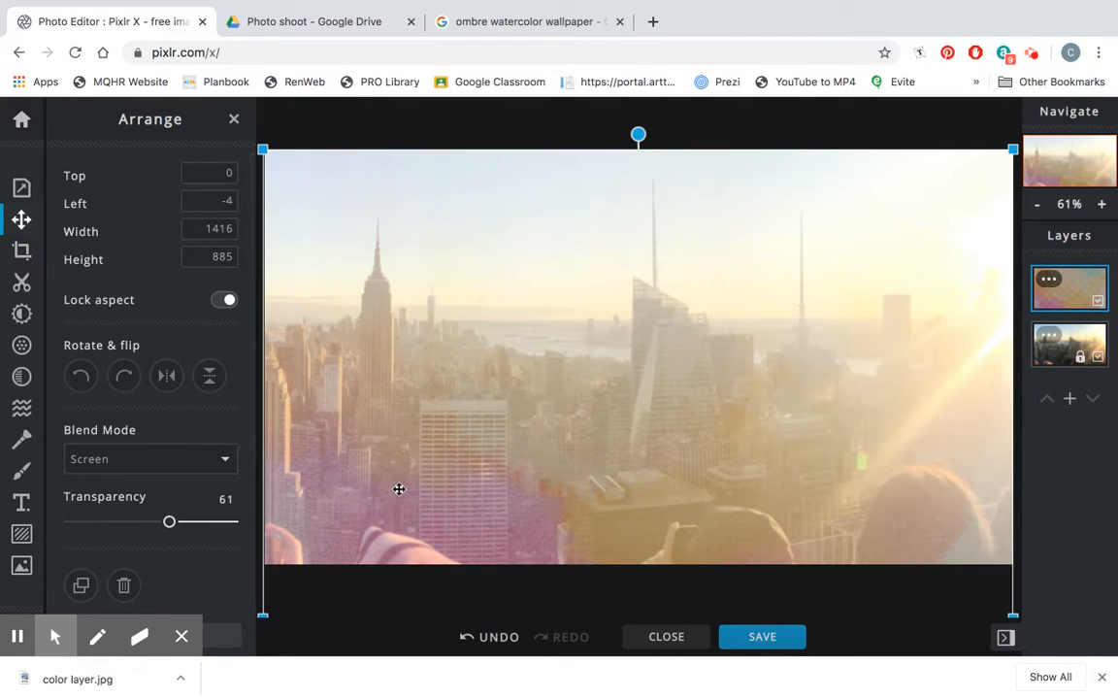
drag(381, 485, 385, 452)
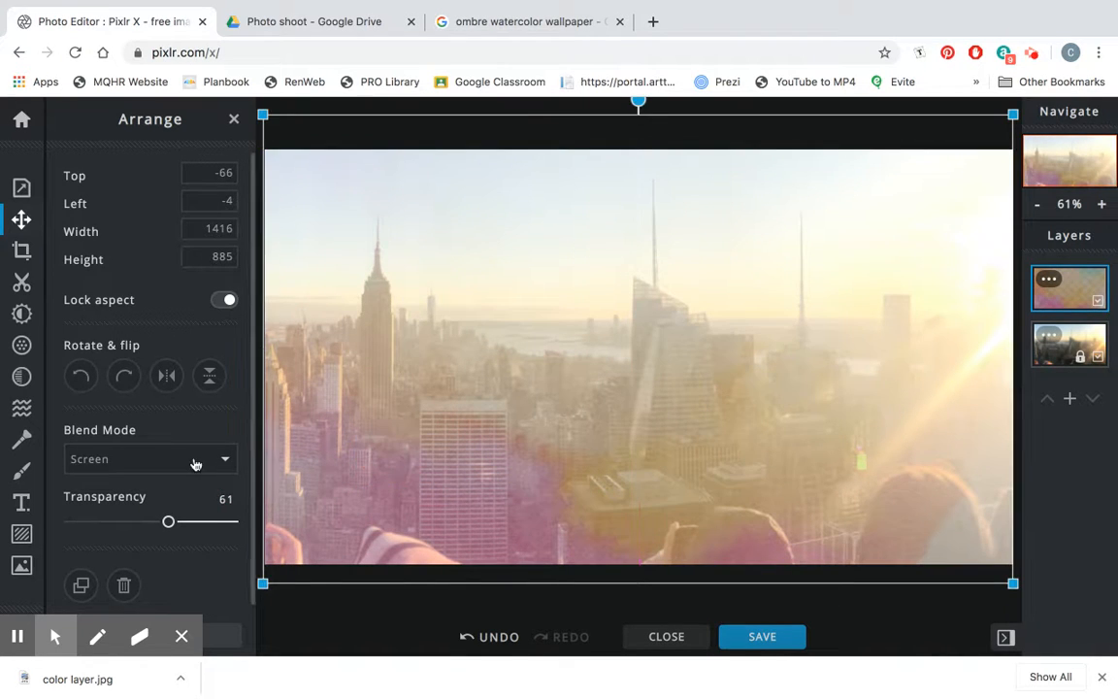
Step: Try the Darken blend mode on the watercolor layer and set it to Lighten instead
click(195, 459)
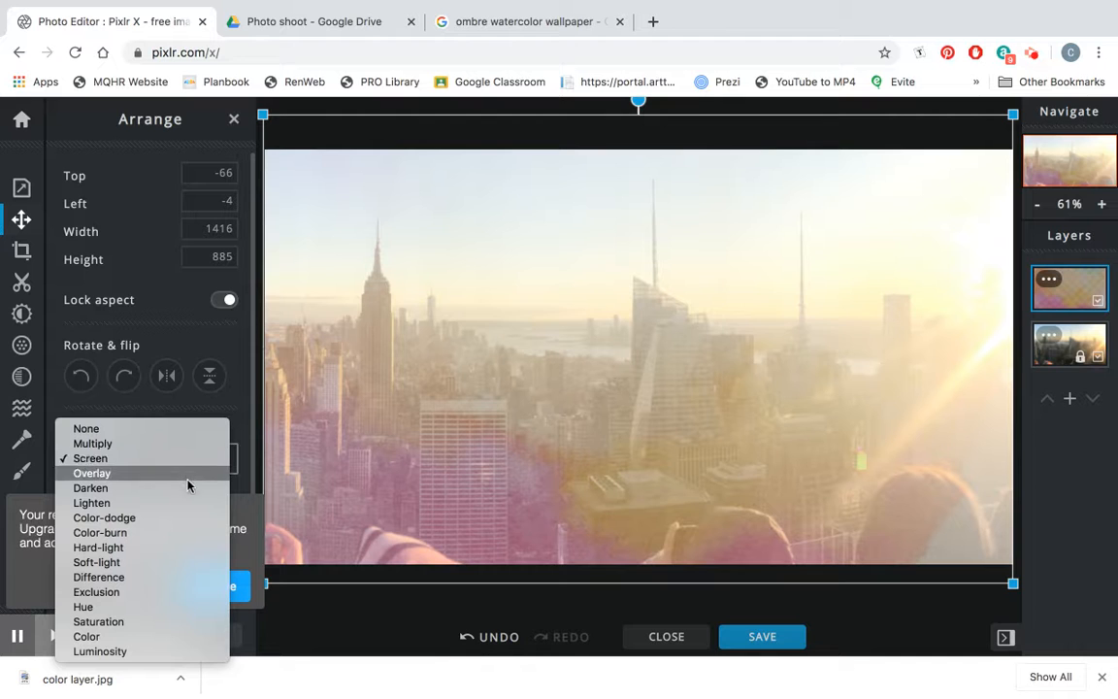
click(183, 488)
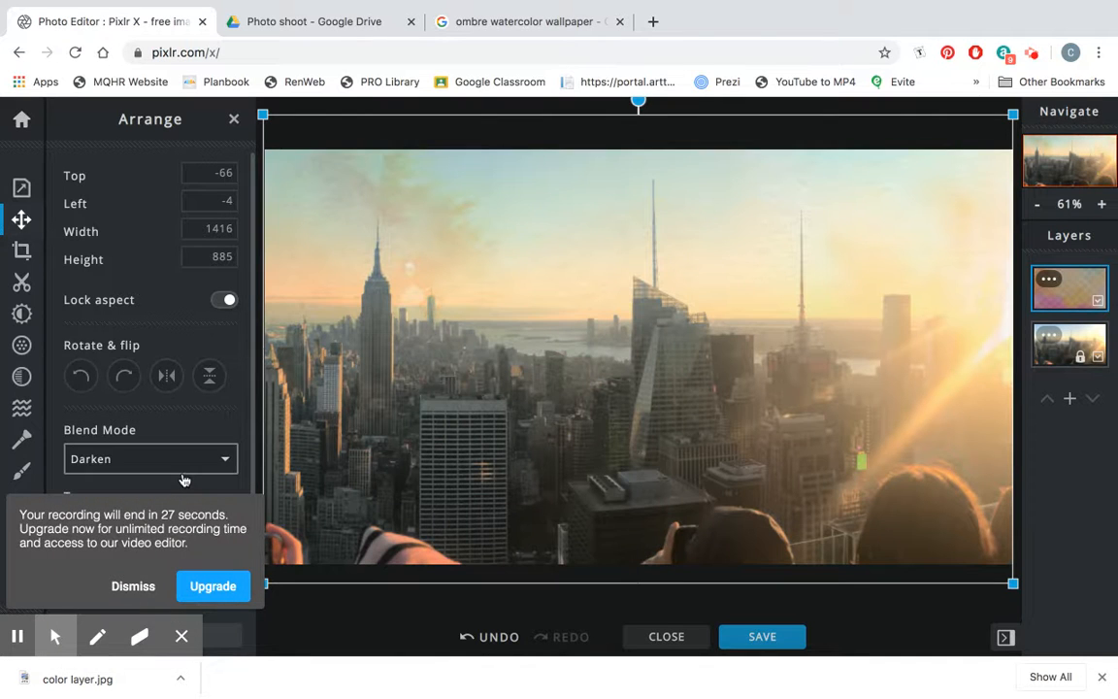
click(171, 463)
click(165, 473)
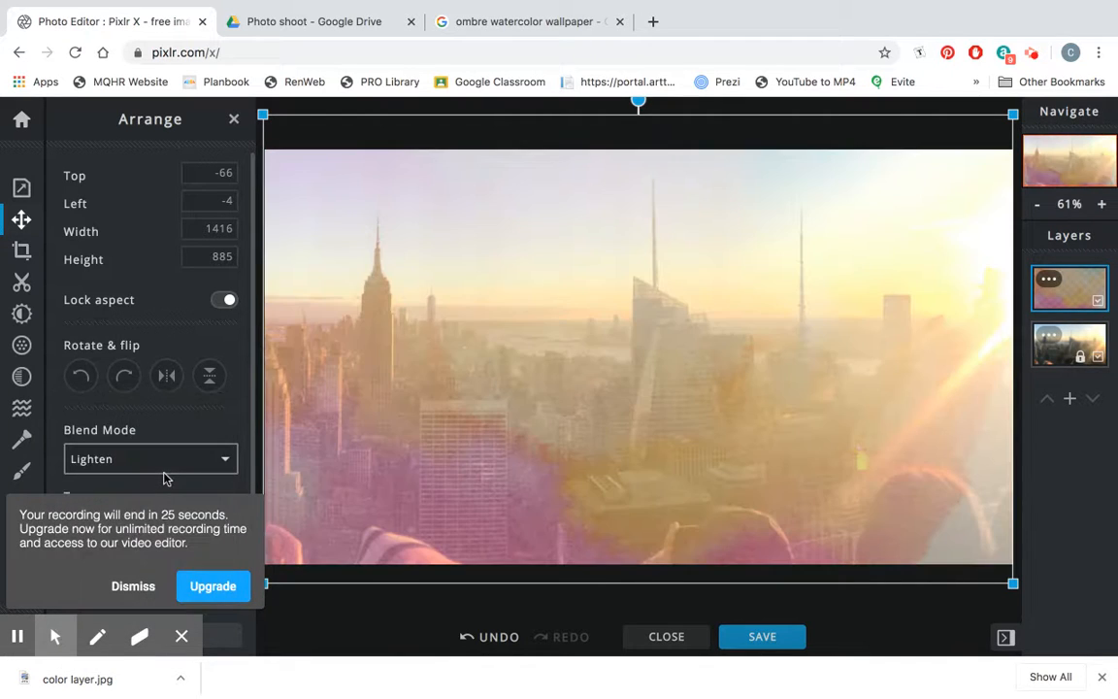
Step: Move the watercolor layer down to top -31 and dismiss the recording time notice
click(404, 490)
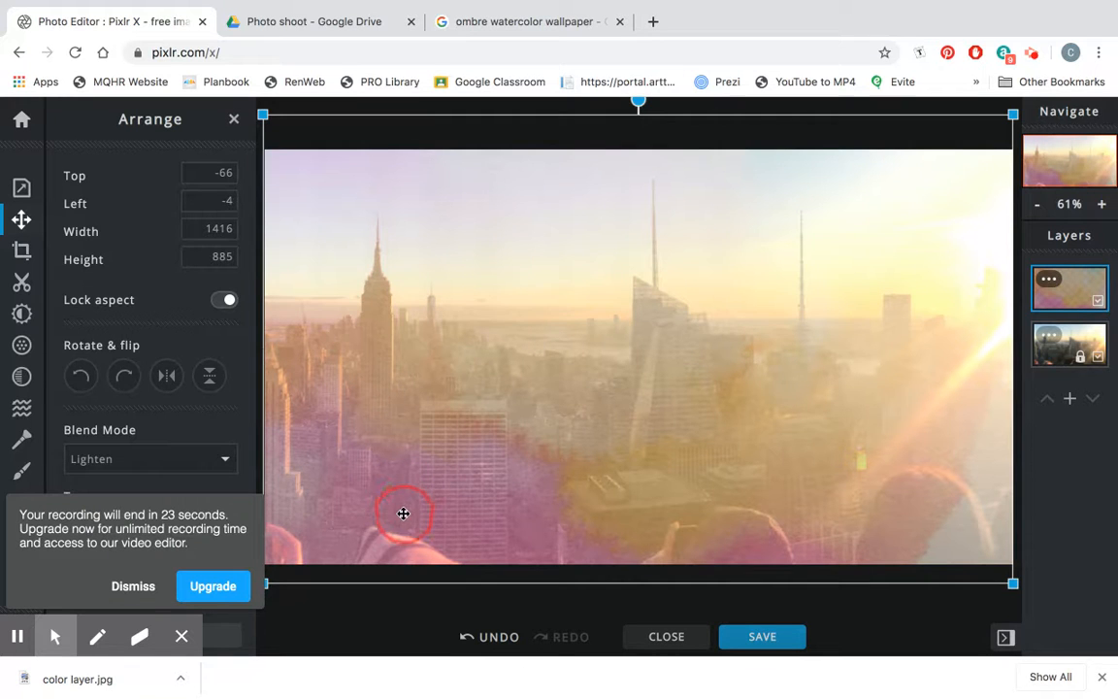
drag(392, 424, 398, 442)
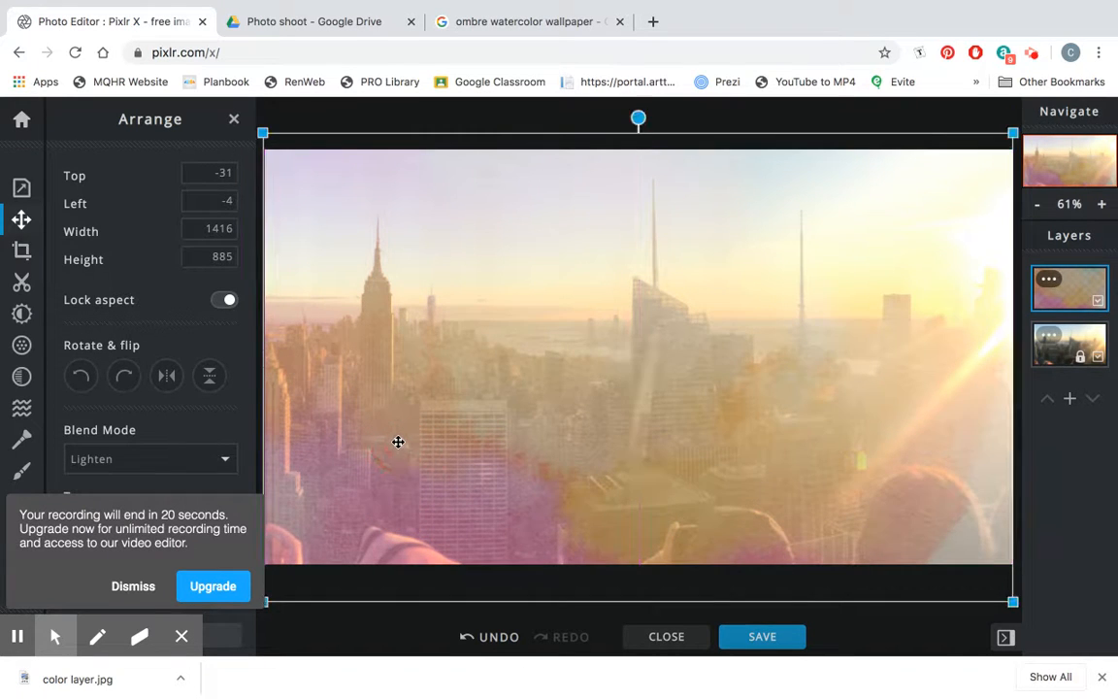
click(150, 588)
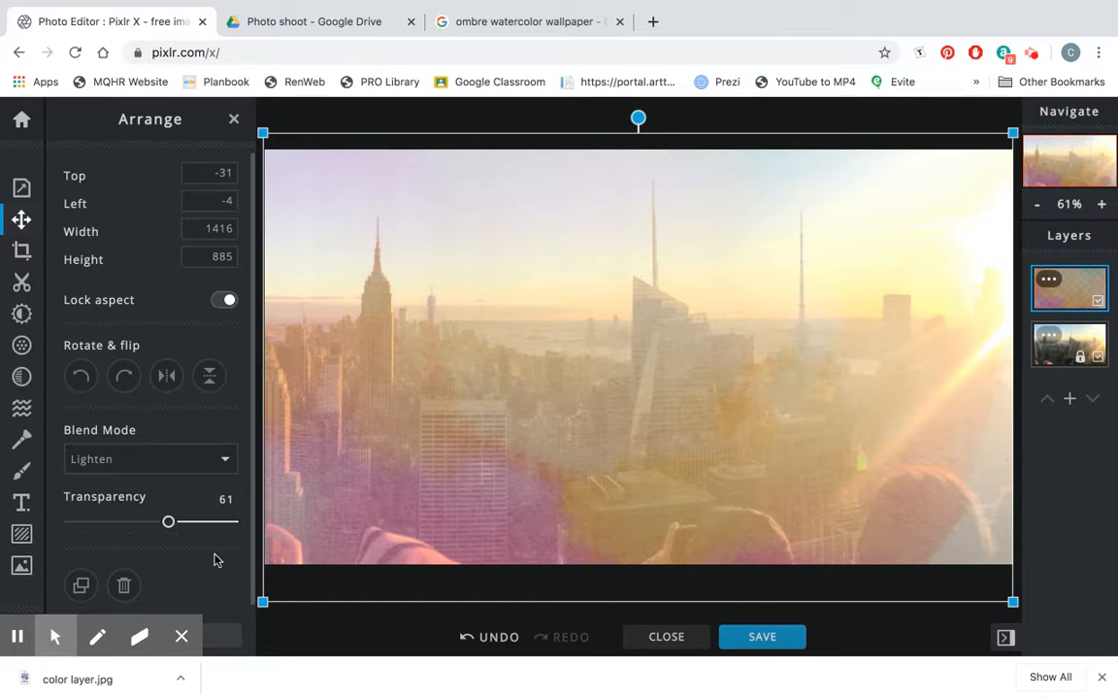
Step: Download the blended image as a JPG at 100% quality, naming the file with the surname followed by ".final"
click(765, 638)
click(586, 254)
triple_click(587, 254)
key(BackSpace)
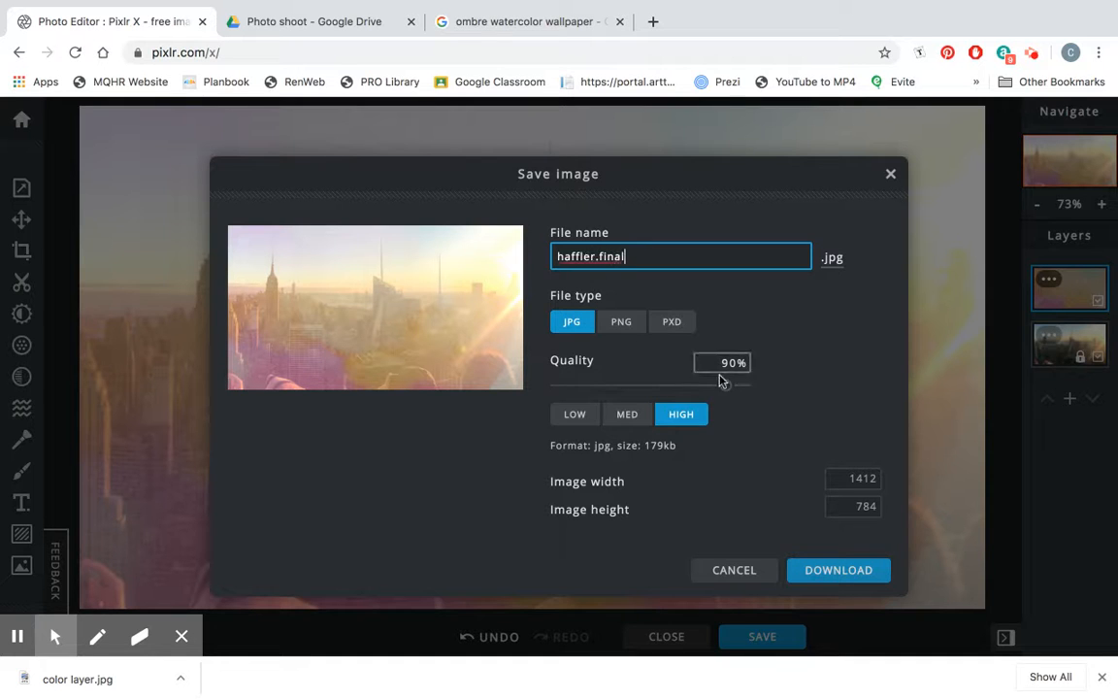
drag(727, 385, 782, 391)
click(825, 570)
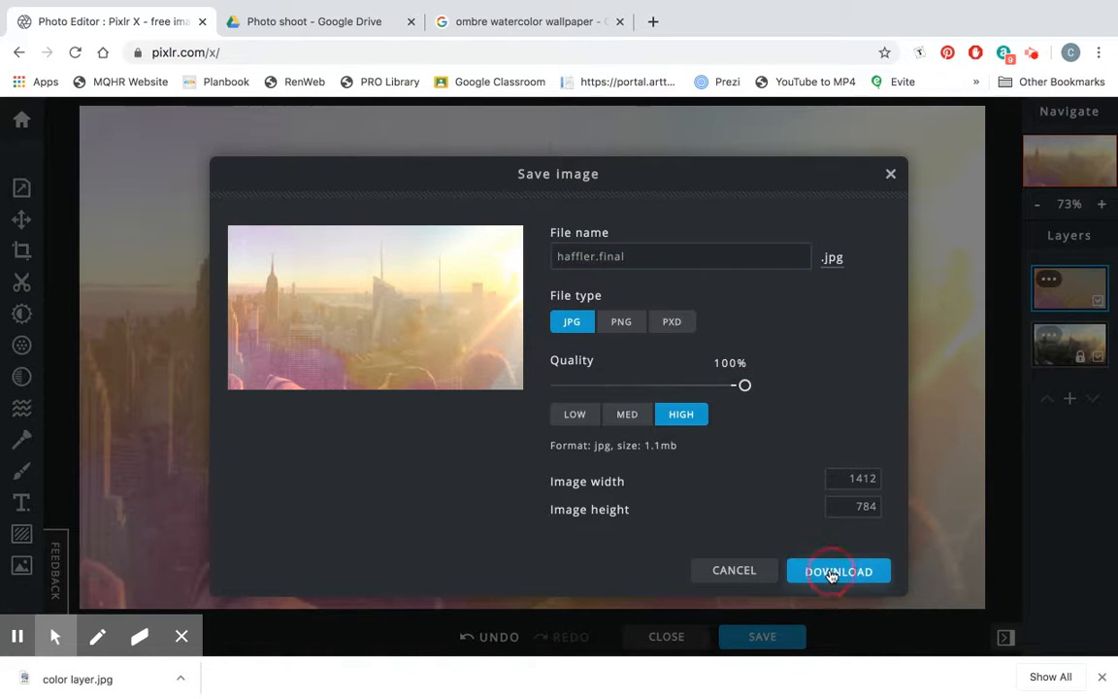